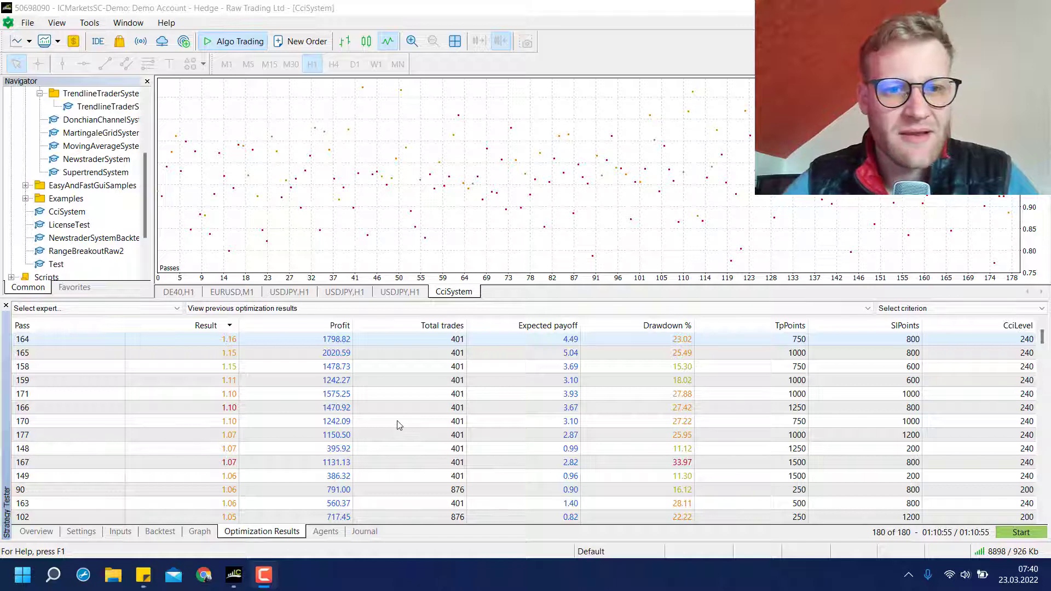
Compare optimization passes 171 and 164, then return to the USDJPY H1 test settings
click(90, 532)
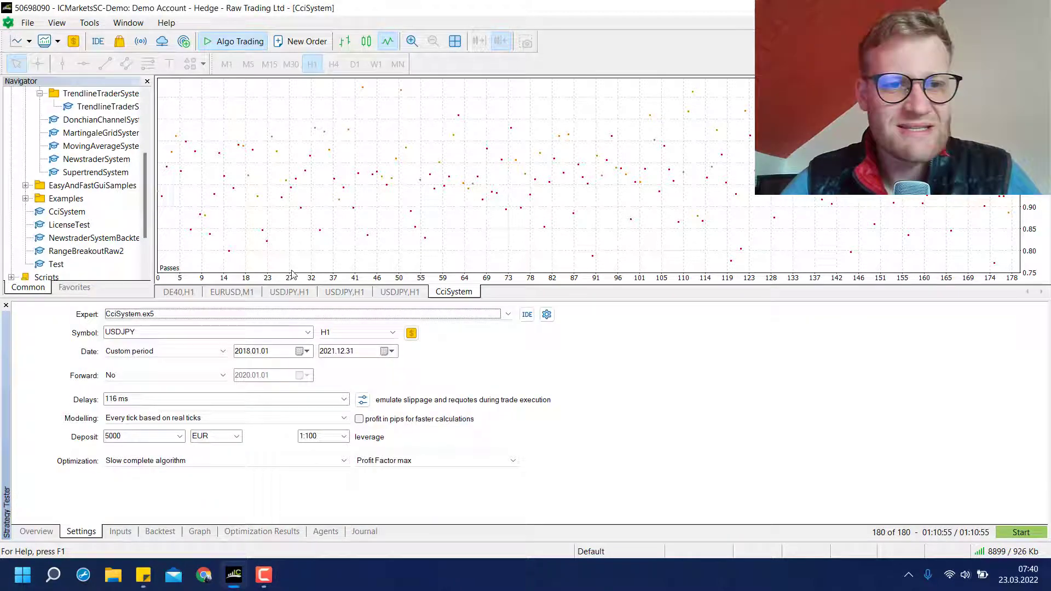
click(271, 532)
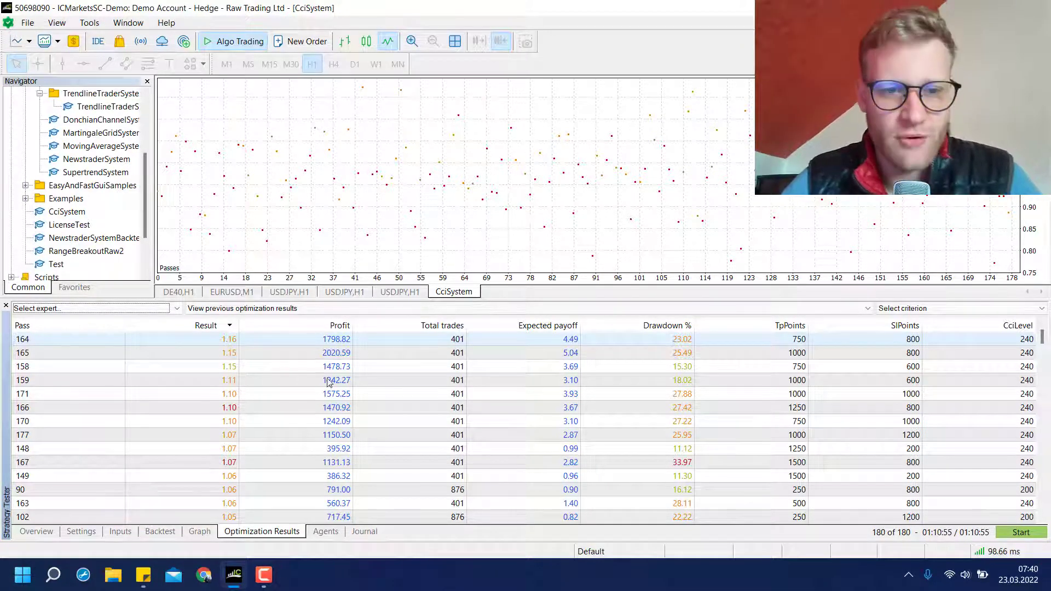
click(420, 393)
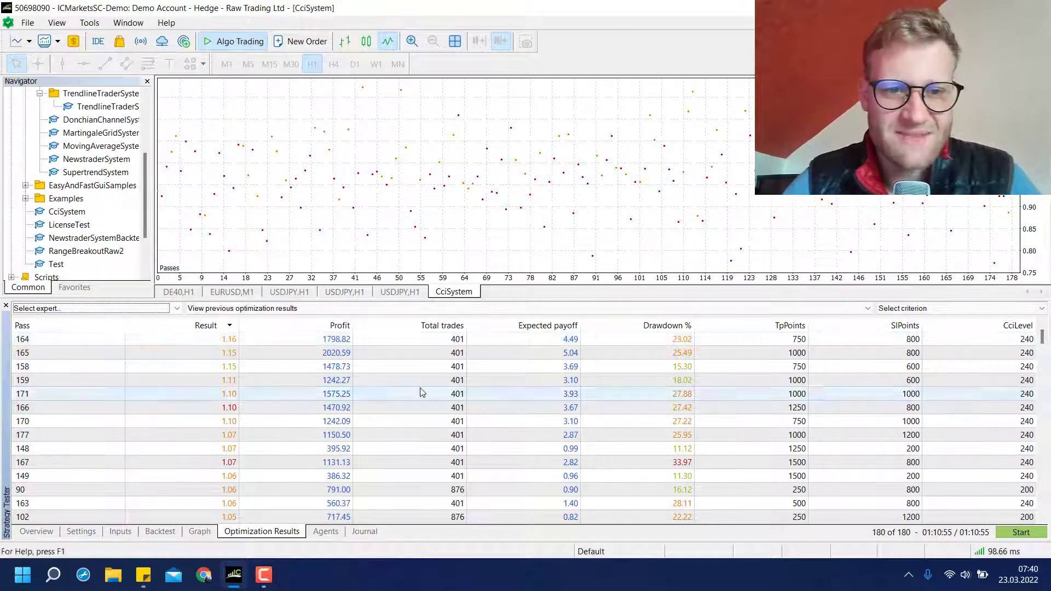
click(380, 338)
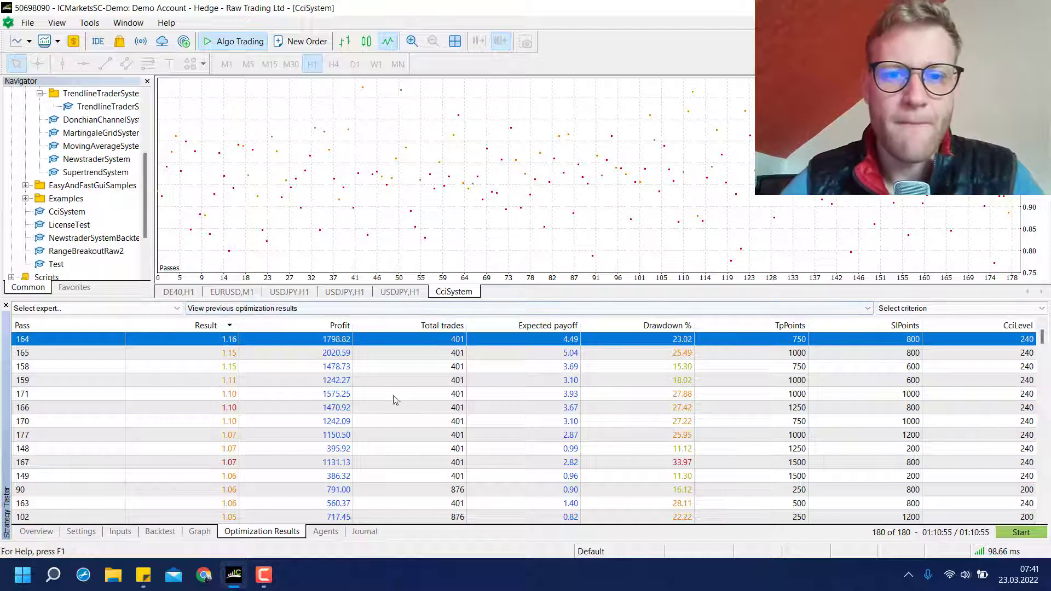
click(82, 532)
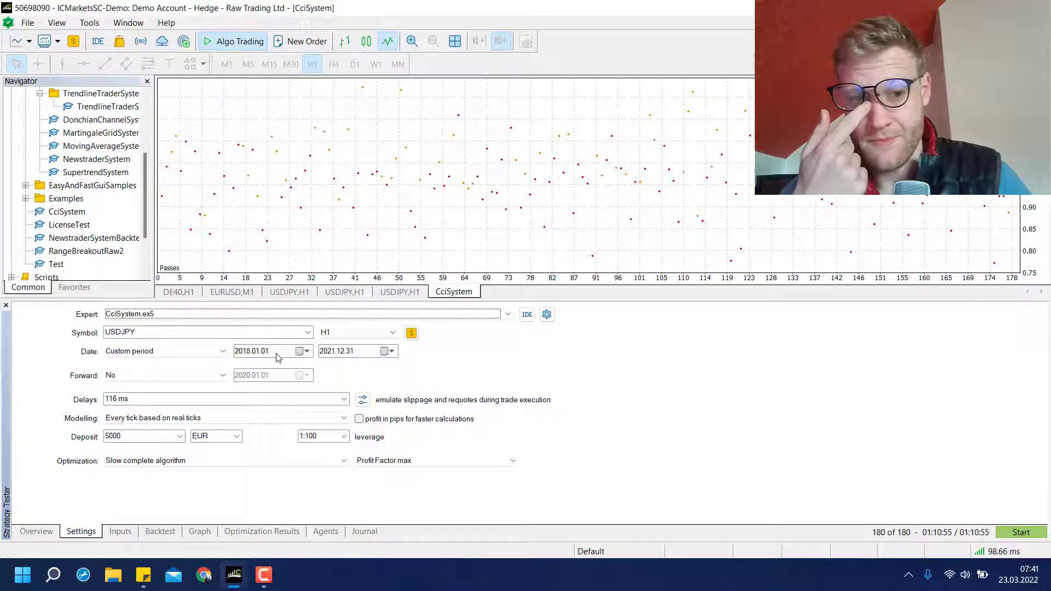
Review the backtest report and choose Complete optimization as the test type
click(171, 537)
click(85, 532)
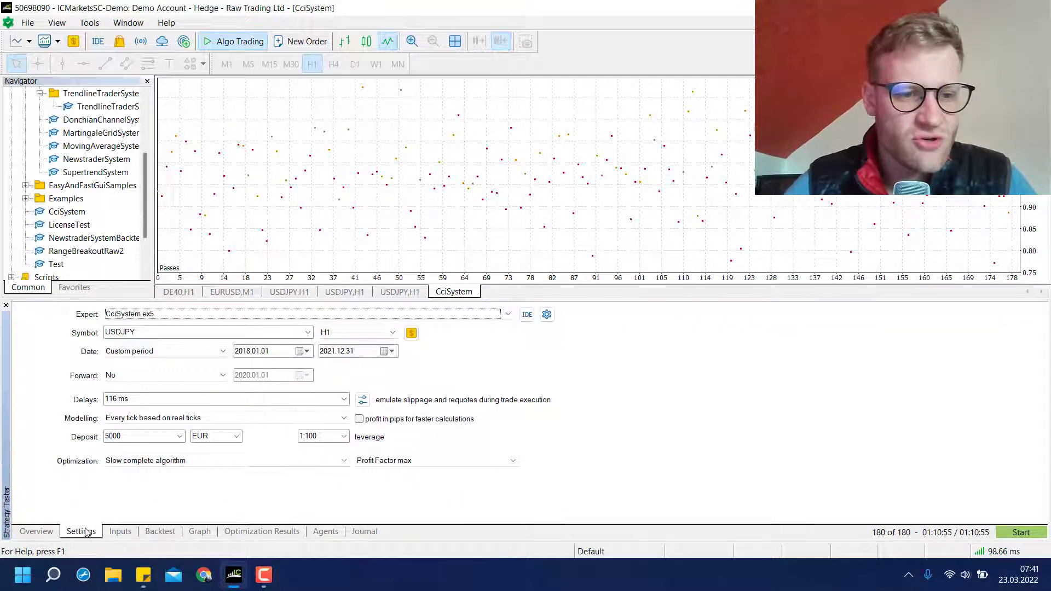
click(55, 531)
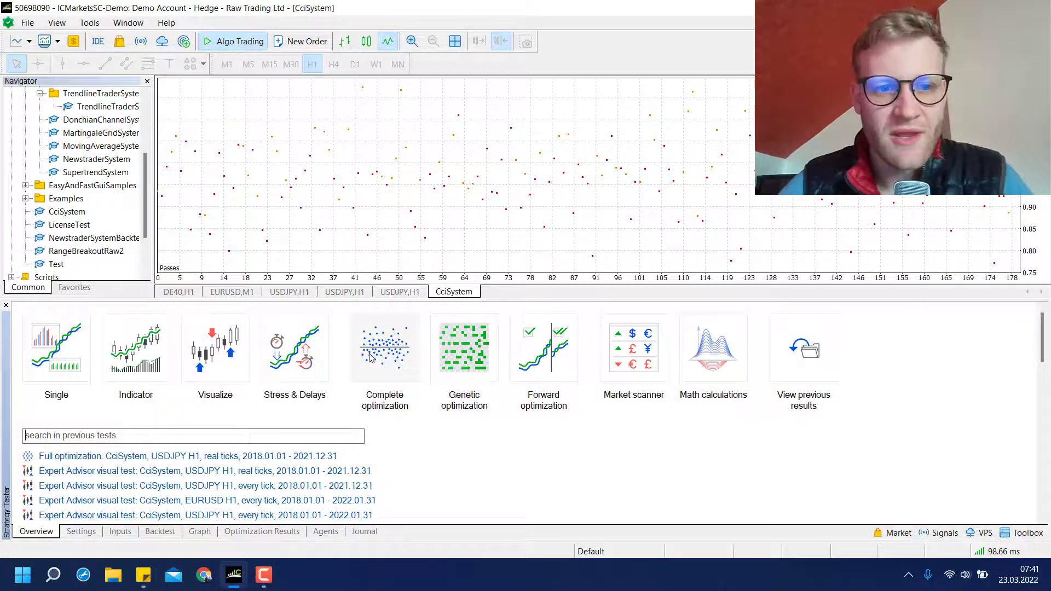
click(239, 436)
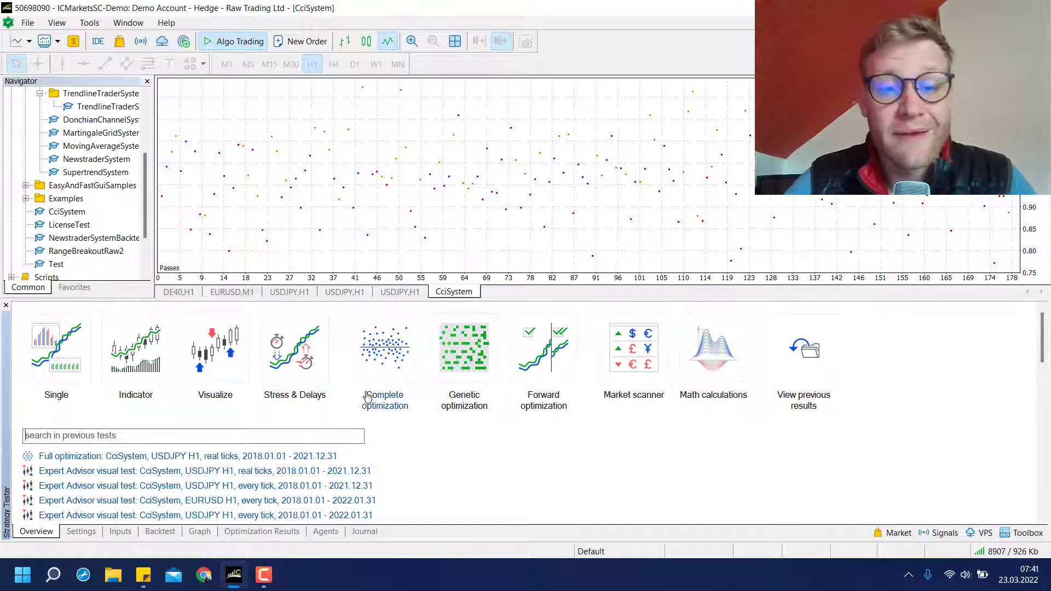
click(376, 359)
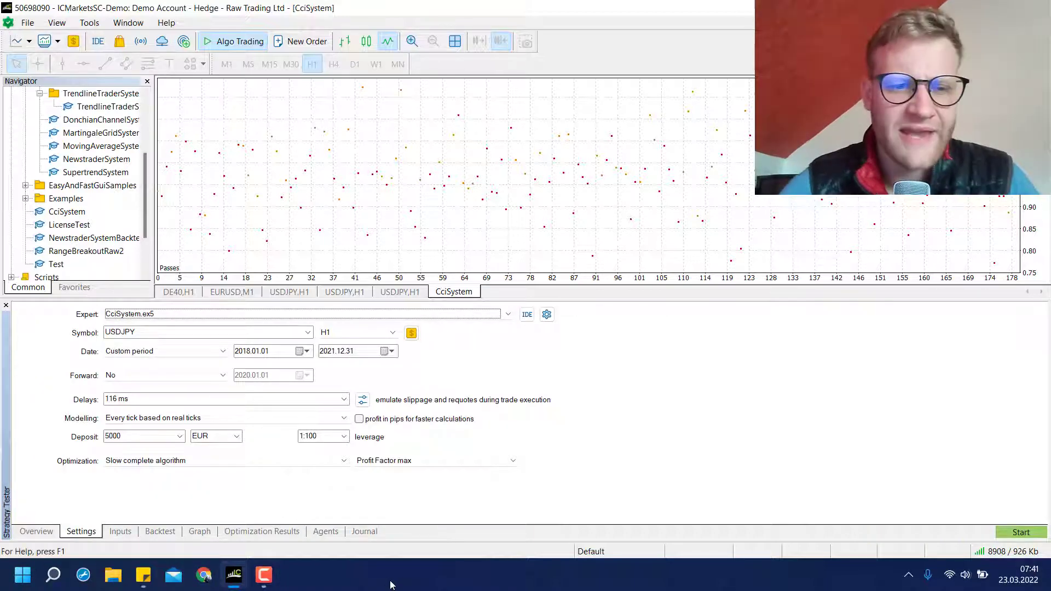
click(49, 531)
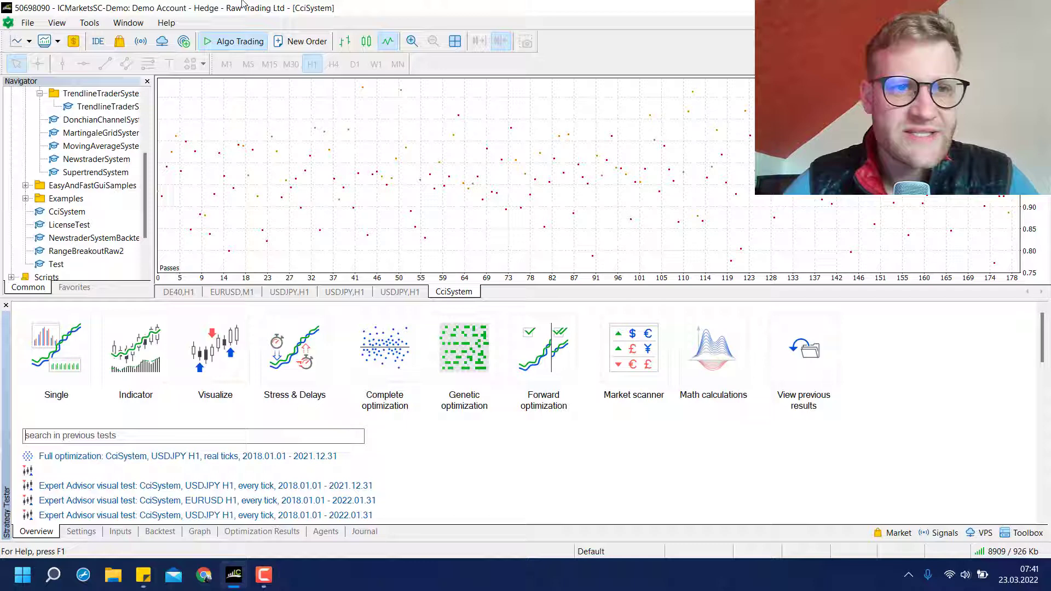
Reselect Complete optimization and keep Slow complete algorithm as the optimization method
click(93, 24)
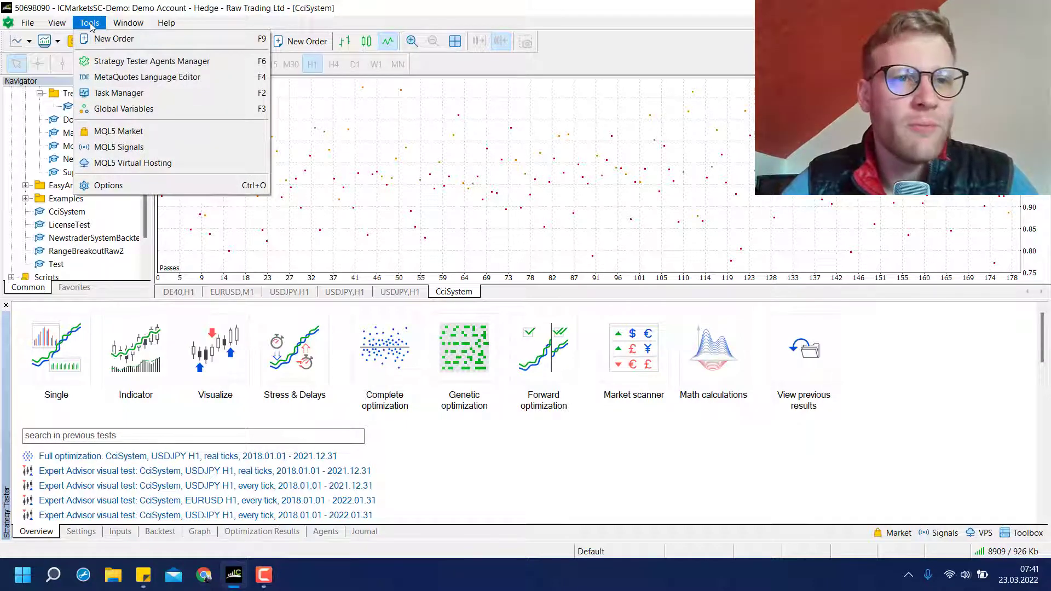
click(75, 26)
click(57, 23)
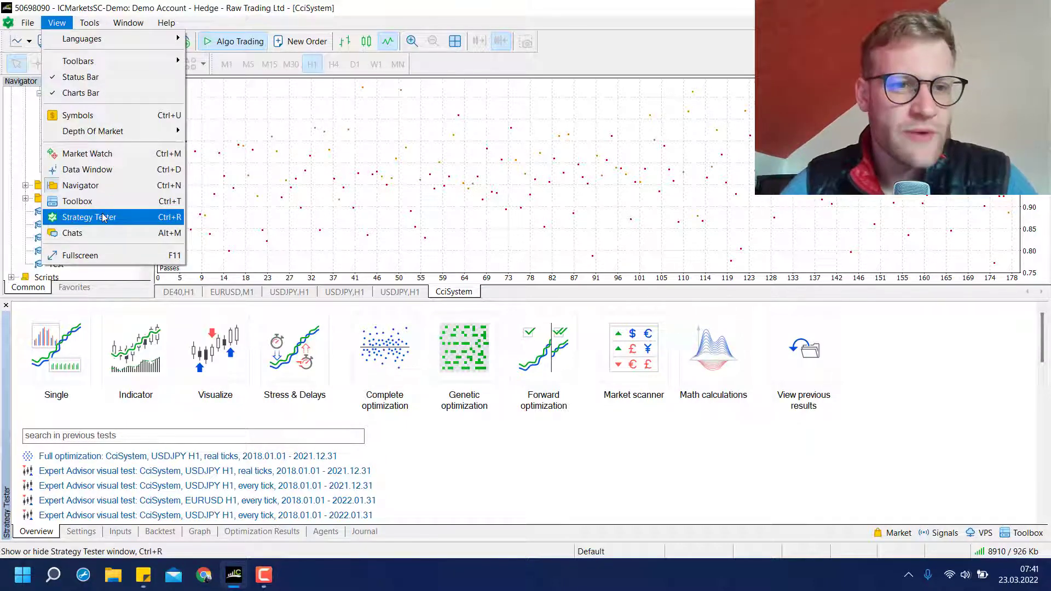
click(600, 465)
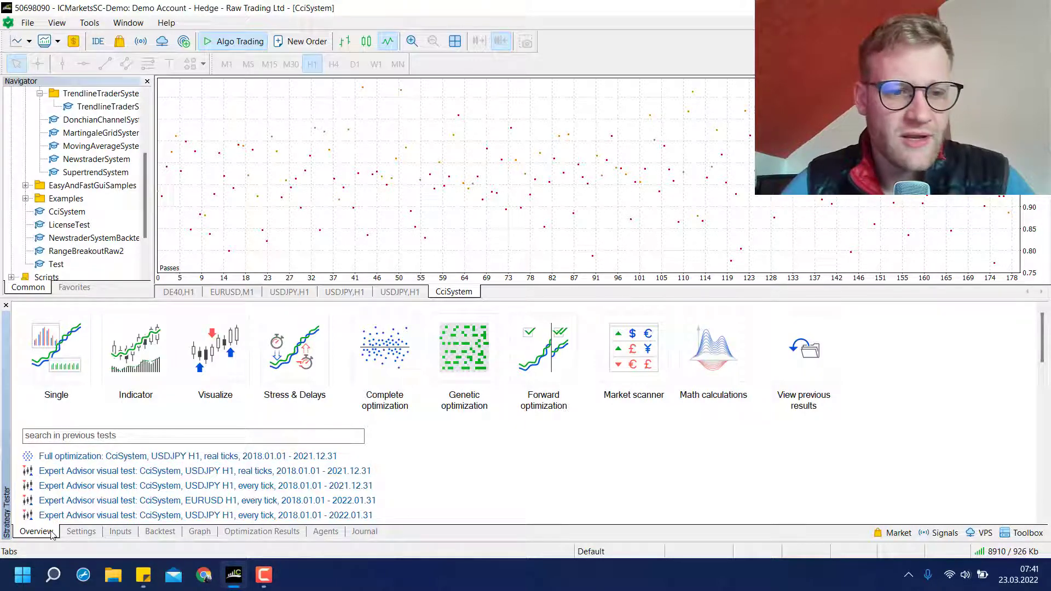
click(385, 369)
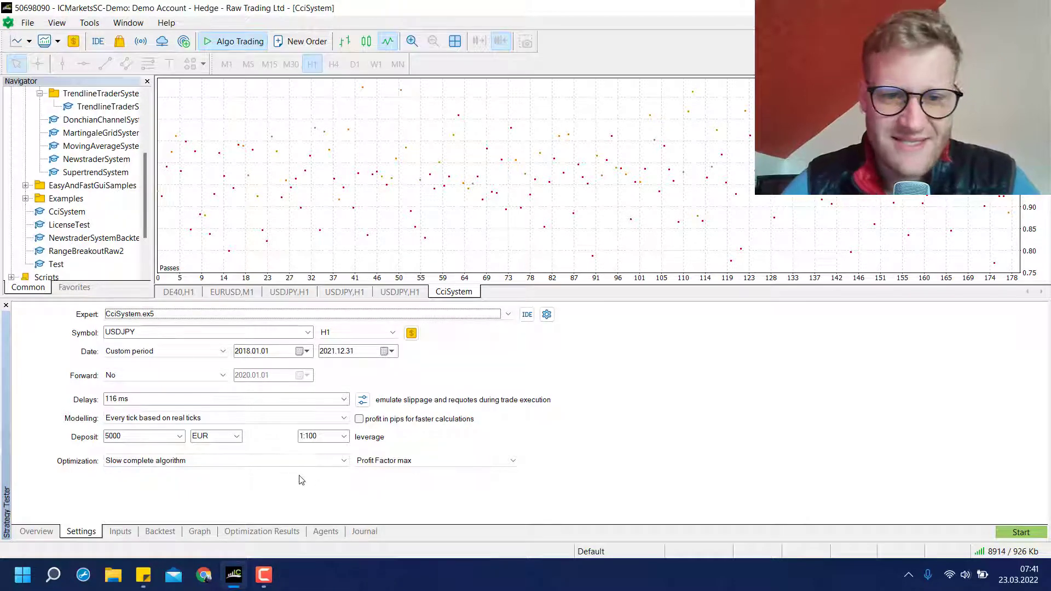
click(121, 462)
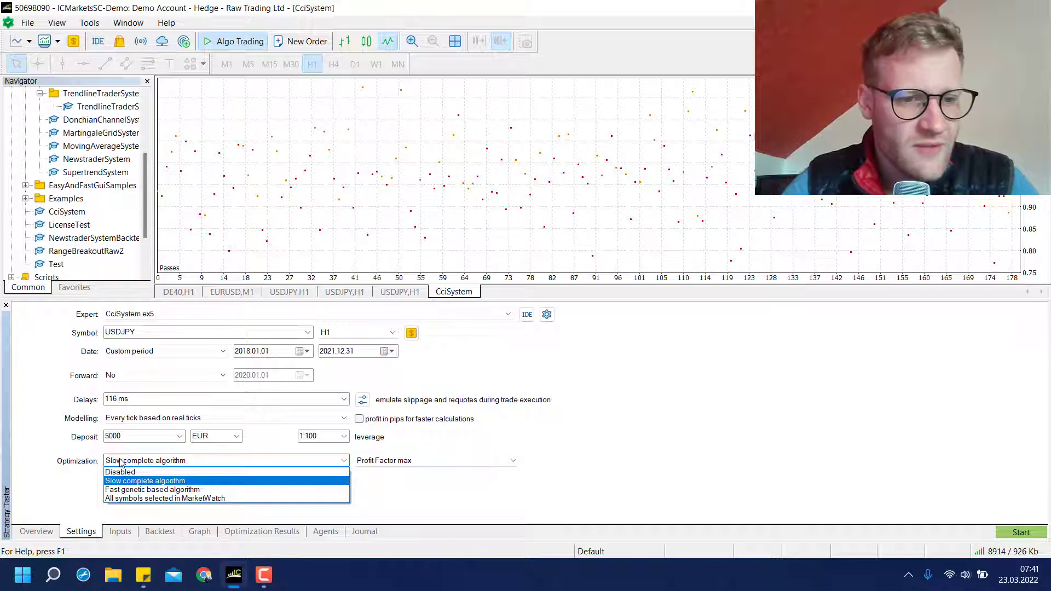
click(121, 462)
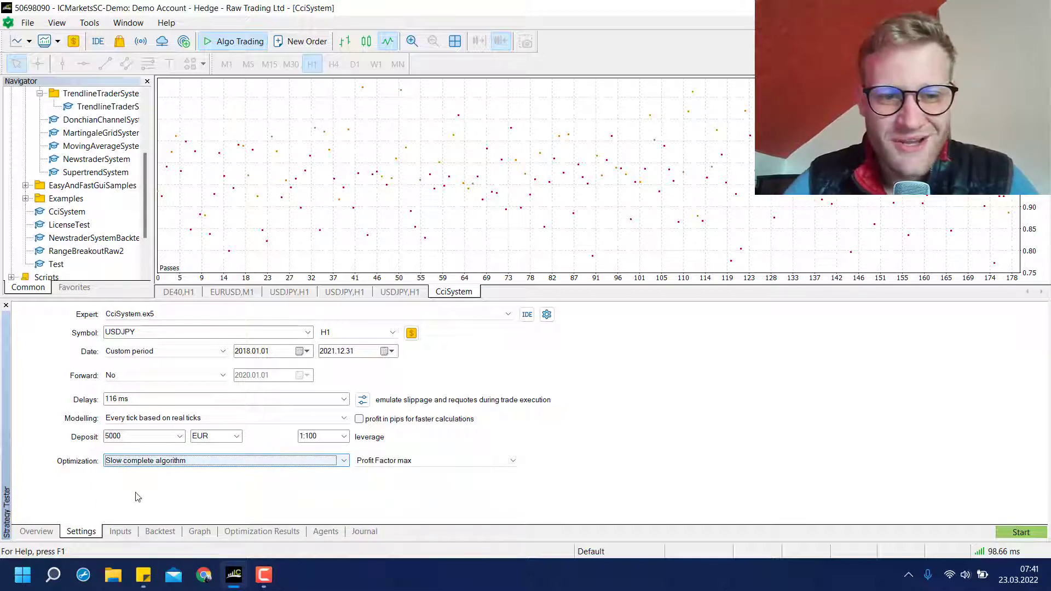
click(121, 532)
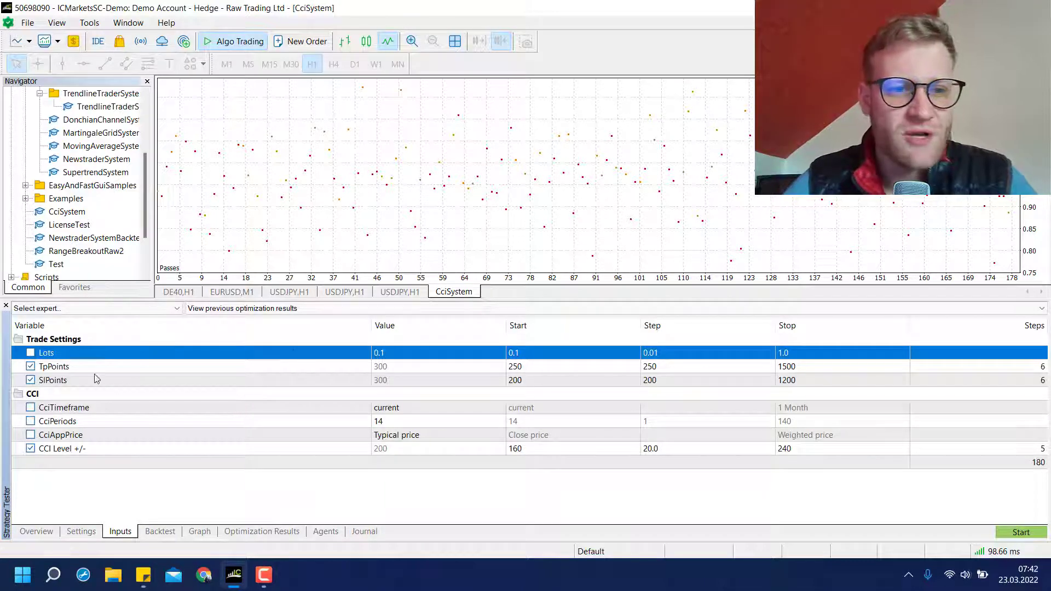
click(27, 370)
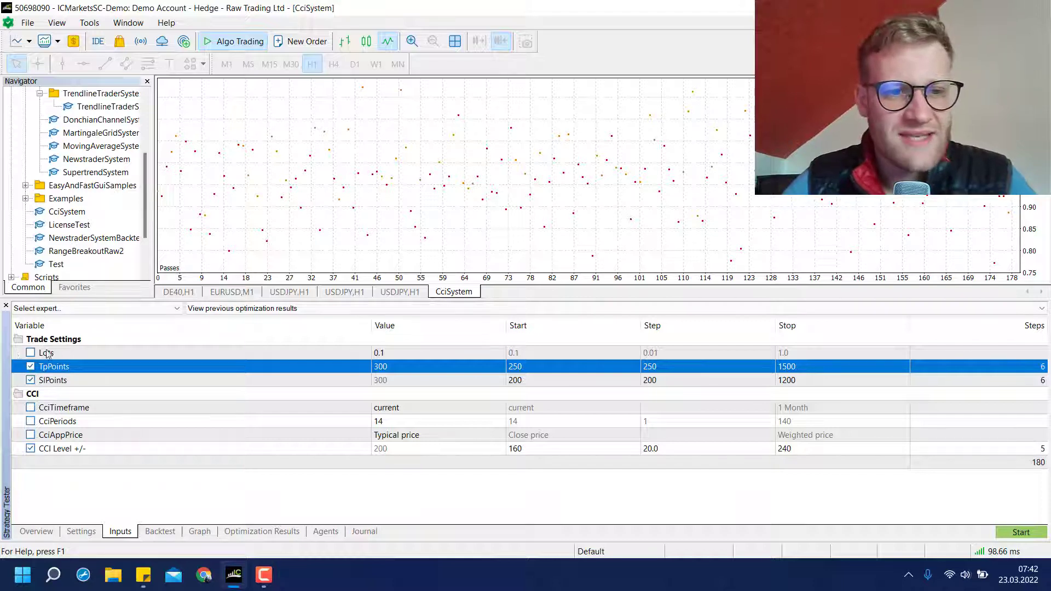
click(31, 421)
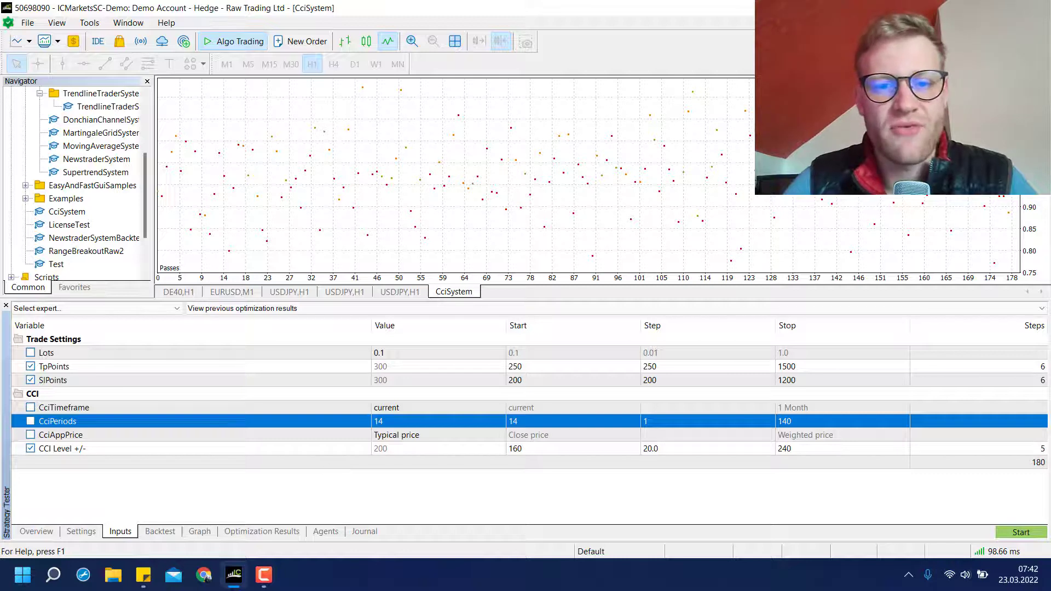
click(411, 355)
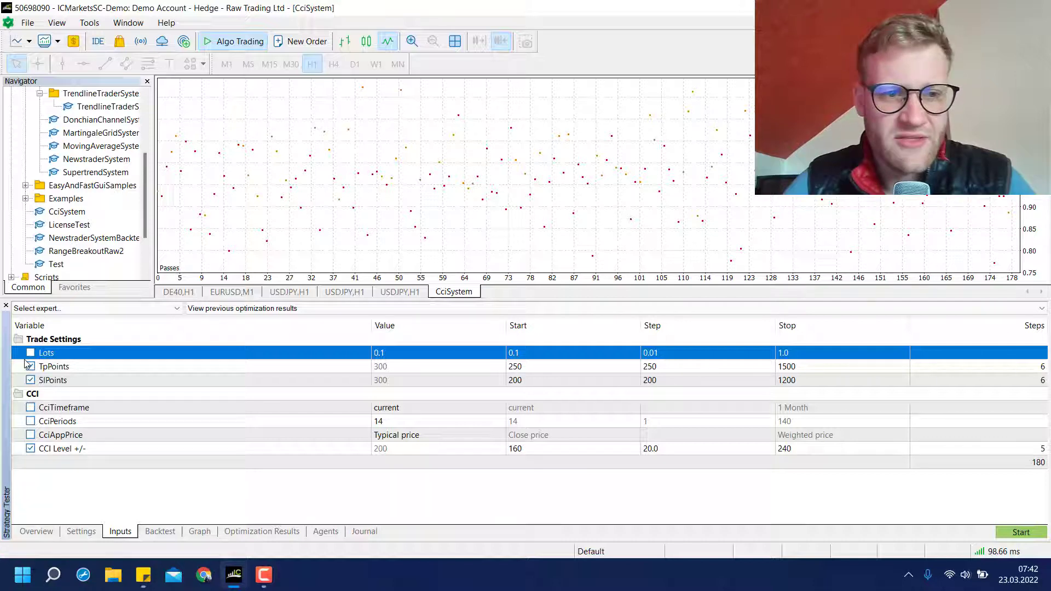
click(419, 371)
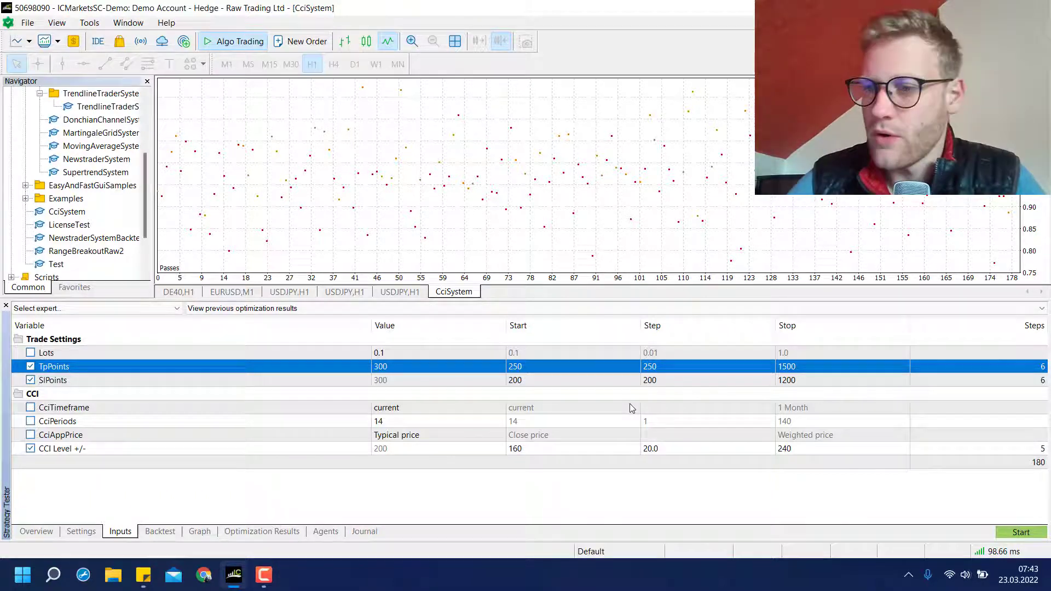
Keep the TpPoints stop at 1500 and review the SlPoints and CCI Level +/- parameters
double_click(798, 363)
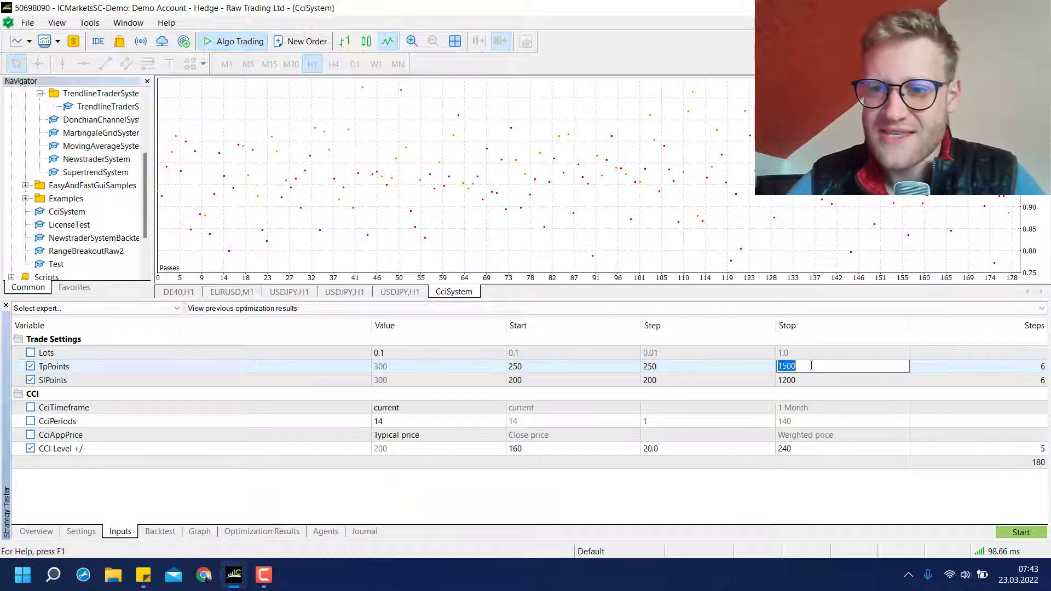
click(712, 367)
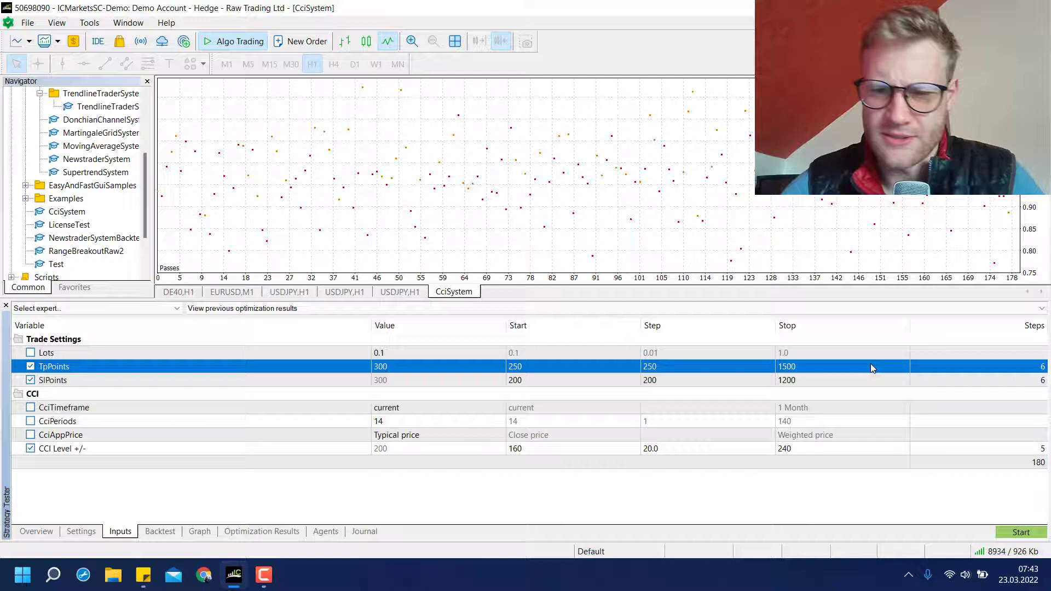
click(87, 382)
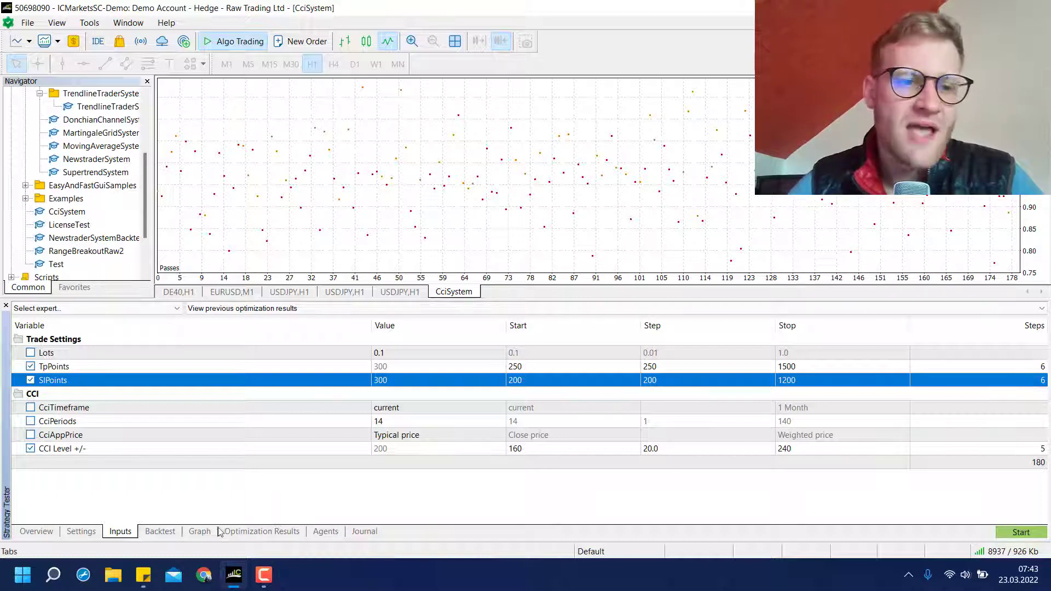
click(49, 451)
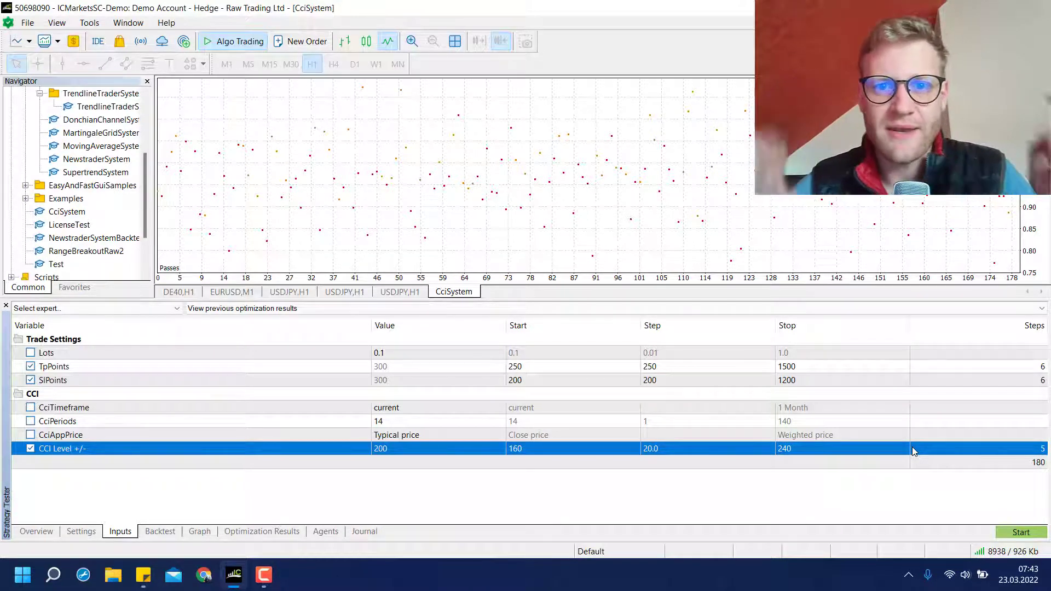
Tick TpPoints, SlPoints and CCI Level +/- for optimization, giving 180 total passes
click(1002, 372)
click(1009, 380)
click(1017, 448)
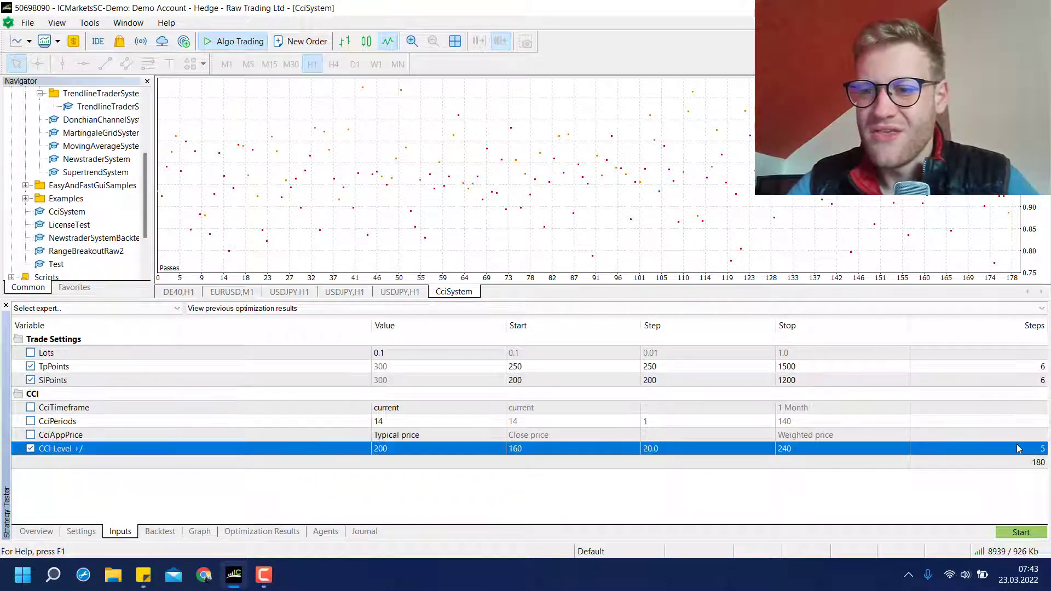
click(1026, 367)
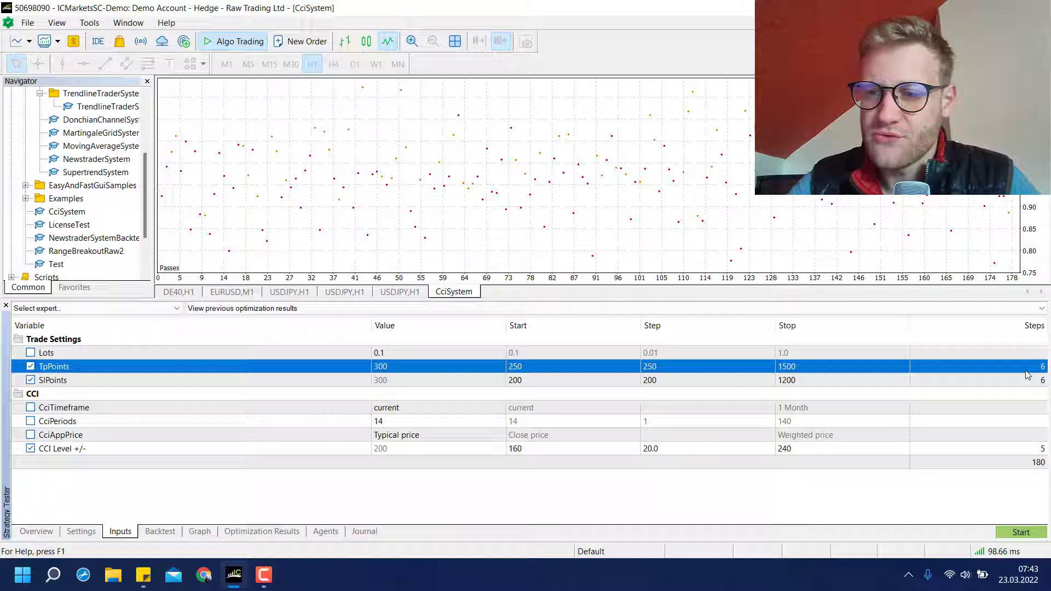
click(1039, 382)
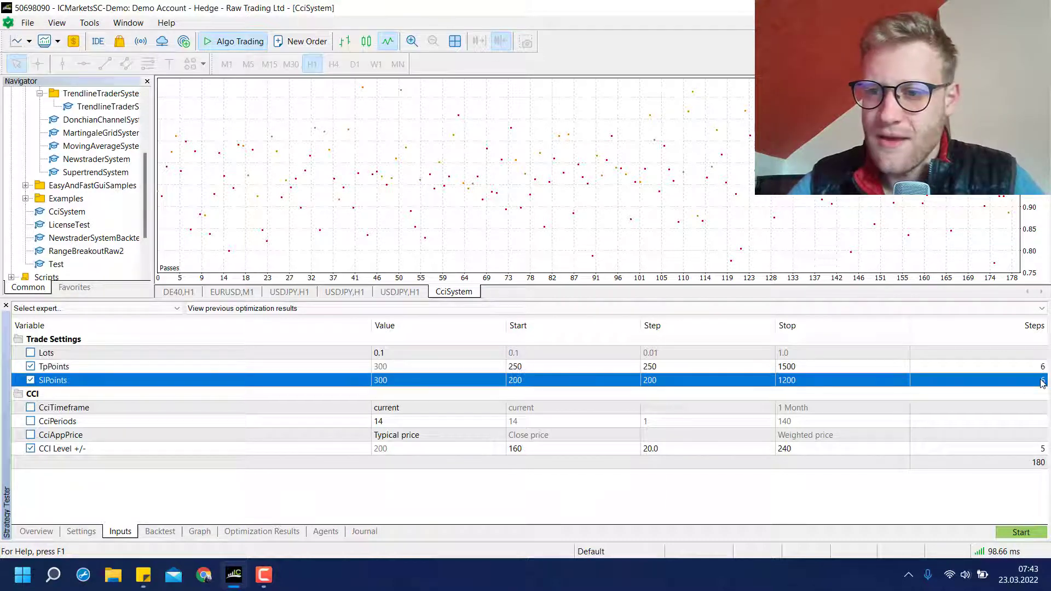
click(1026, 450)
click(1023, 460)
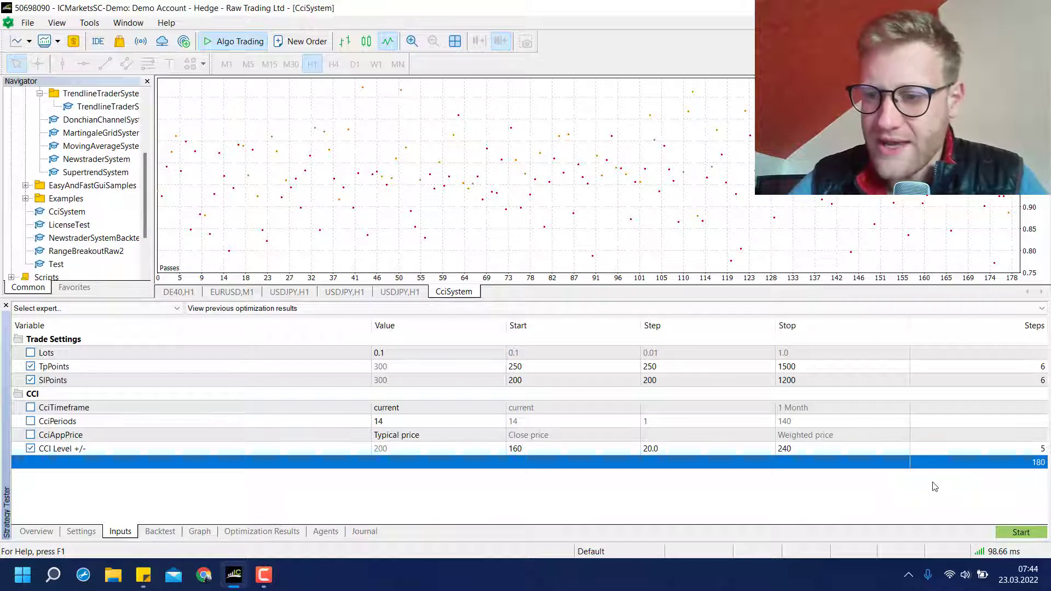
Sort the optimization results and compare pass 165 with top pass 164 (1.16, profit 1798.82)
click(259, 532)
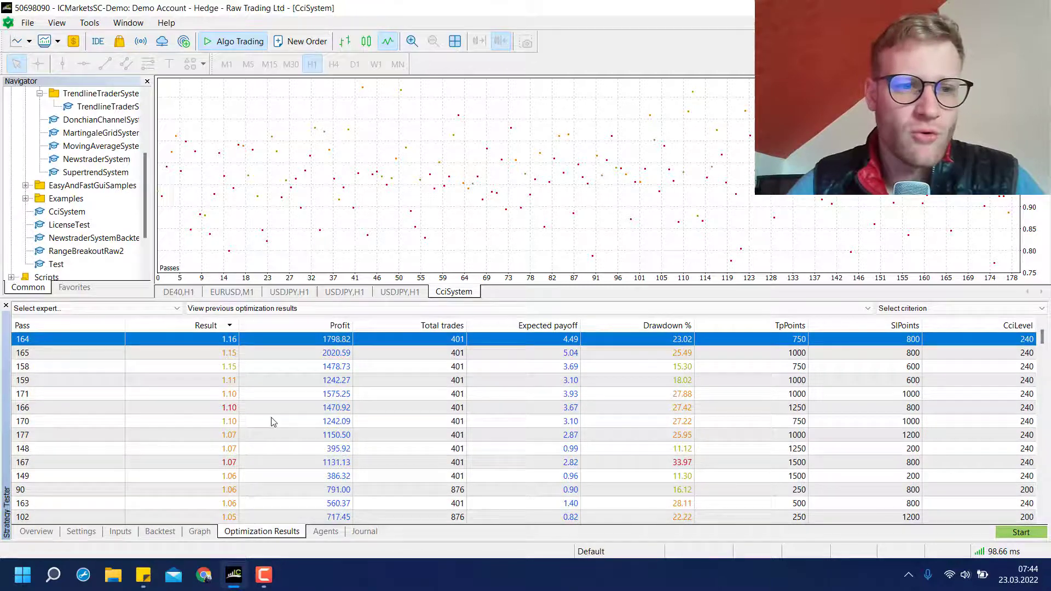
click(44, 326)
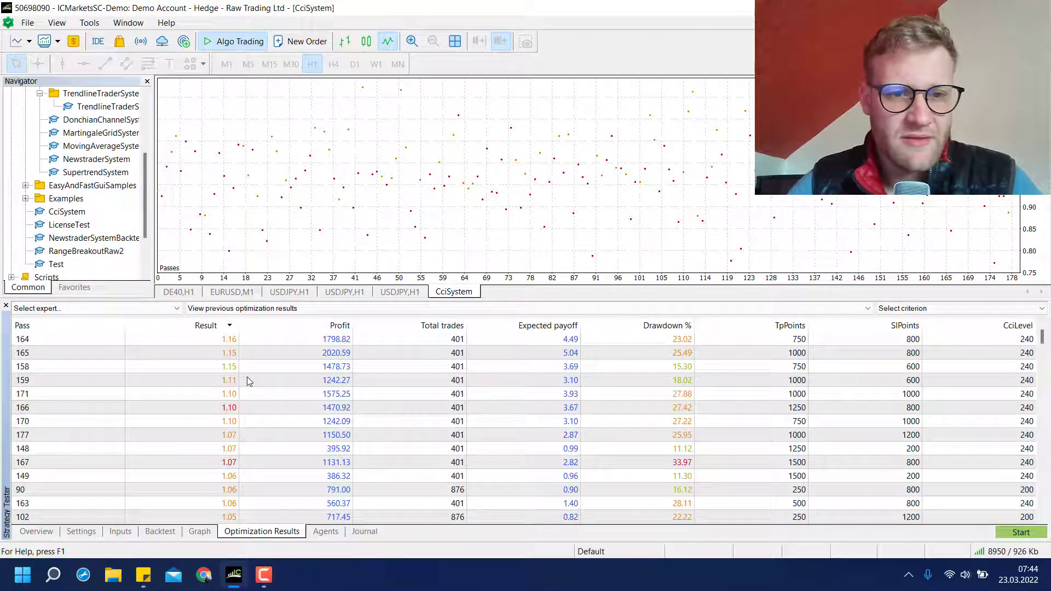
click(768, 354)
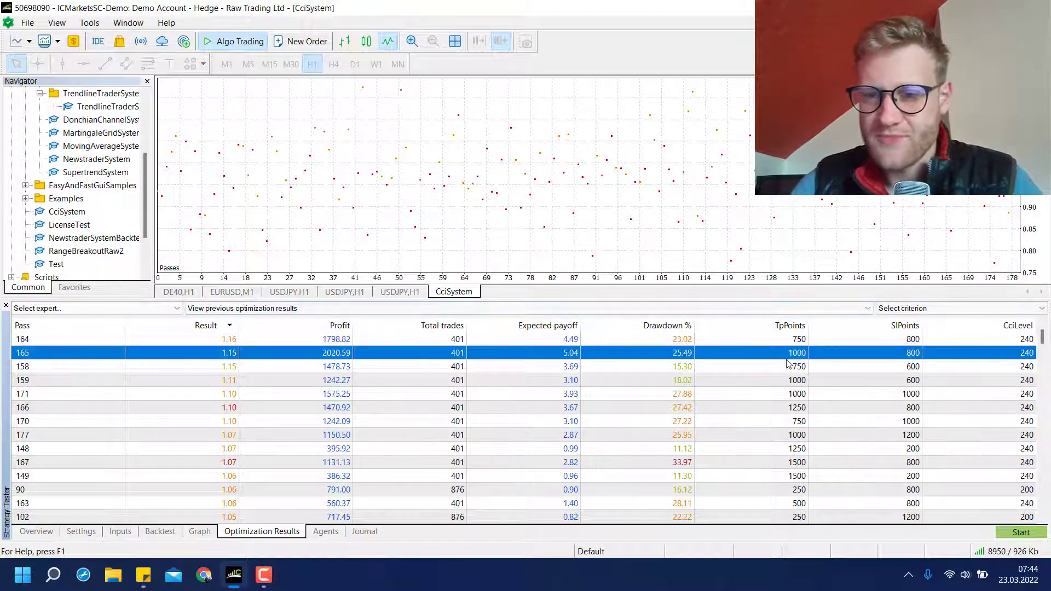
click(796, 341)
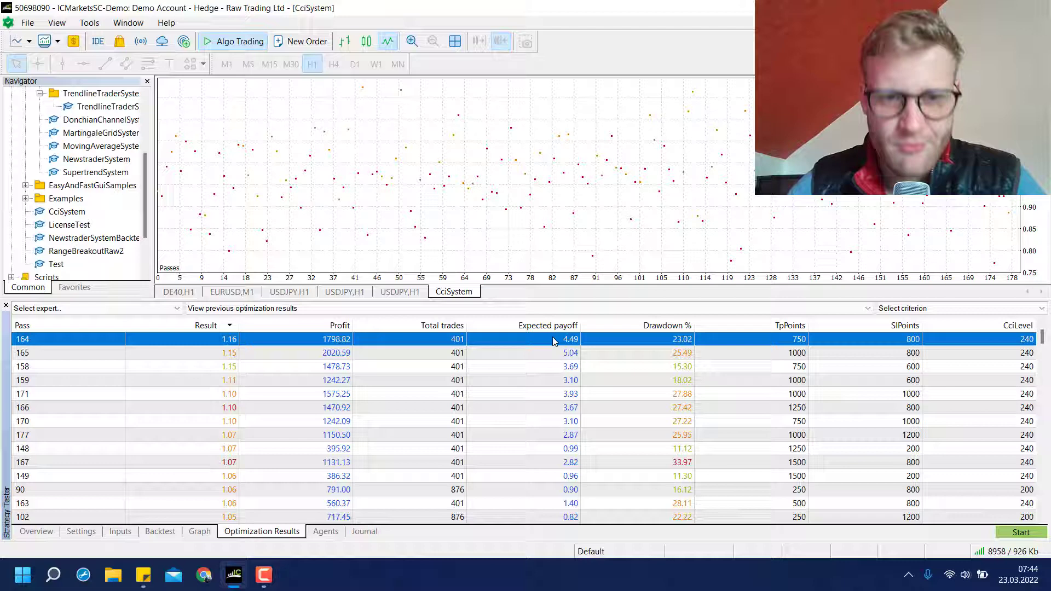
Toggle CciPeriods optimization on and off again, leaving it fixed at 14, and select CCI Level +/-
click(97, 534)
click(120, 533)
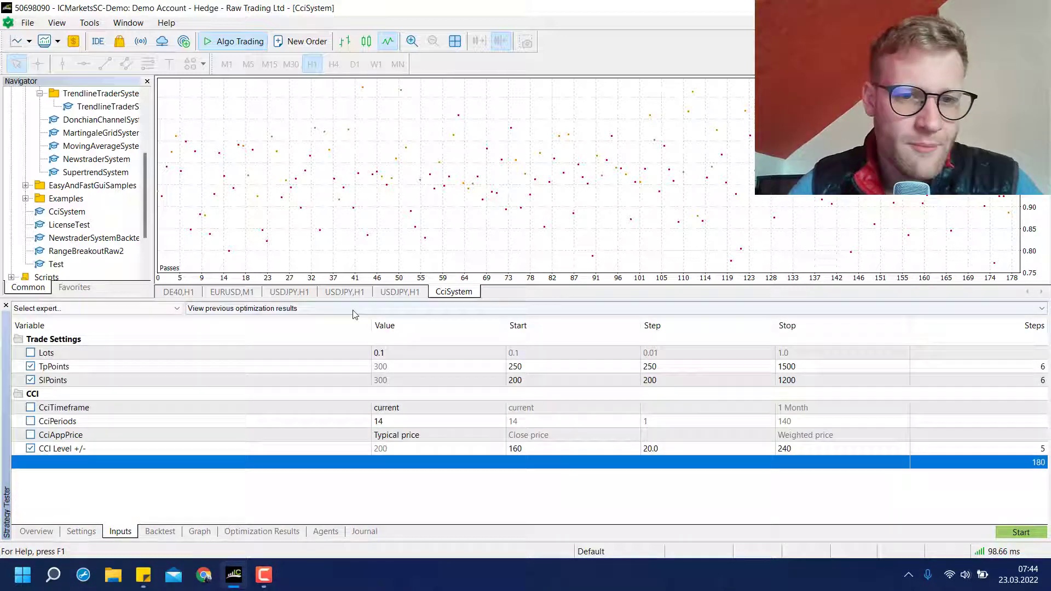
click(432, 340)
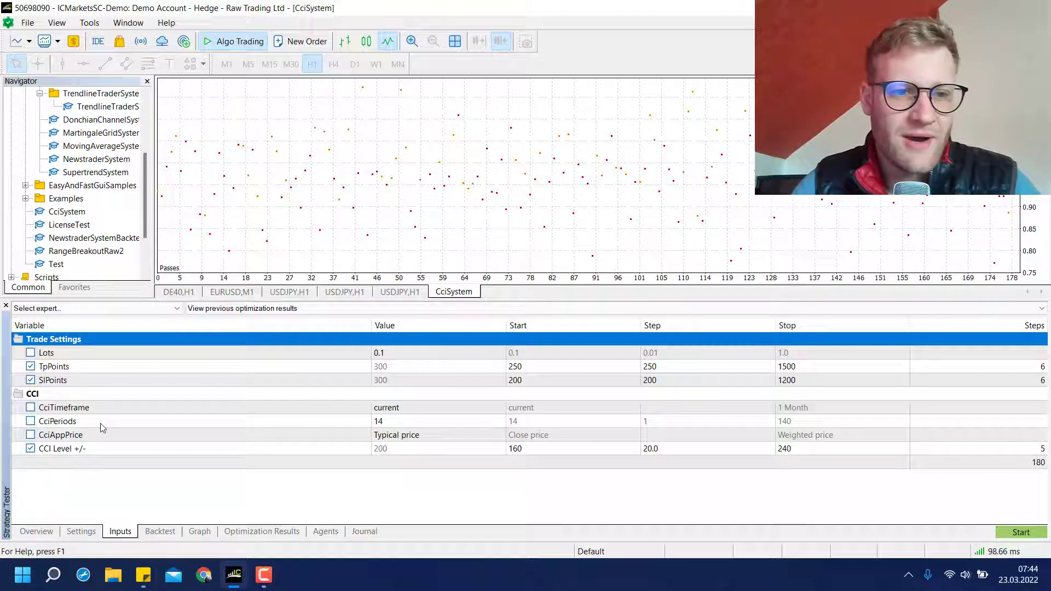
double_click(178, 423)
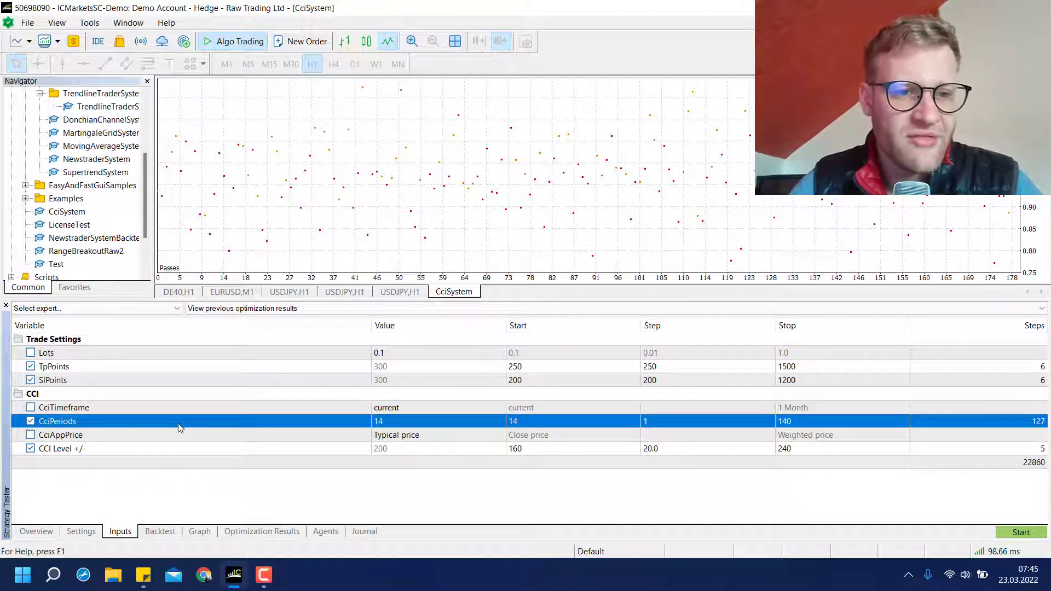
double_click(47, 420)
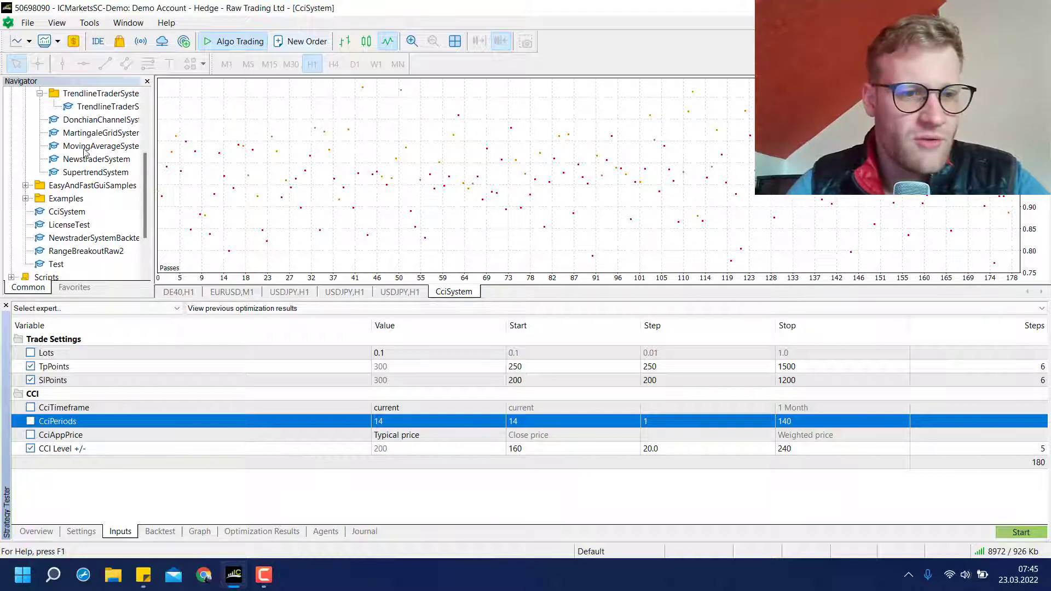
click(103, 339)
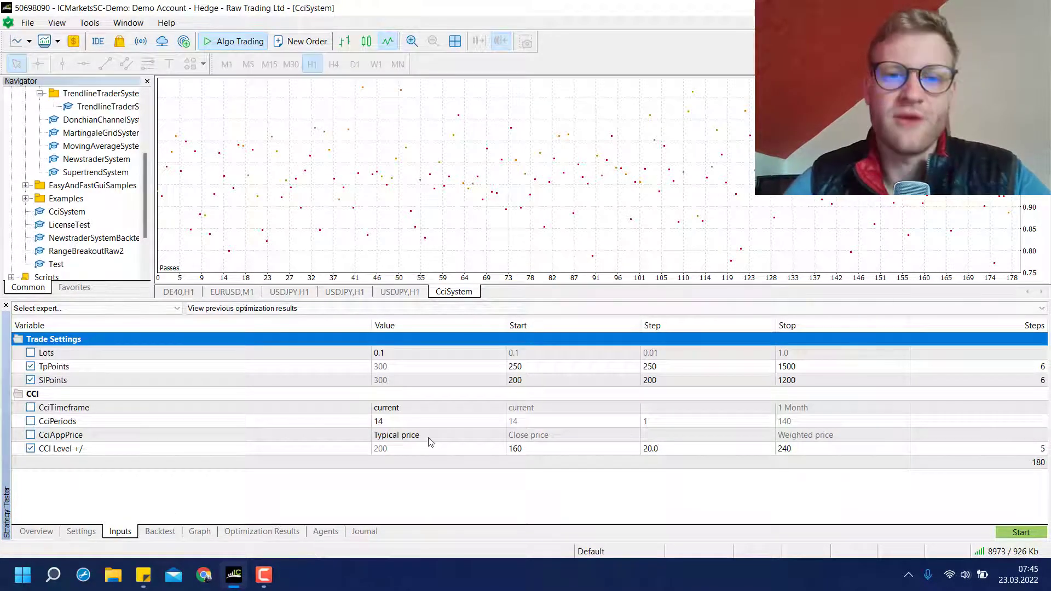
click(136, 447)
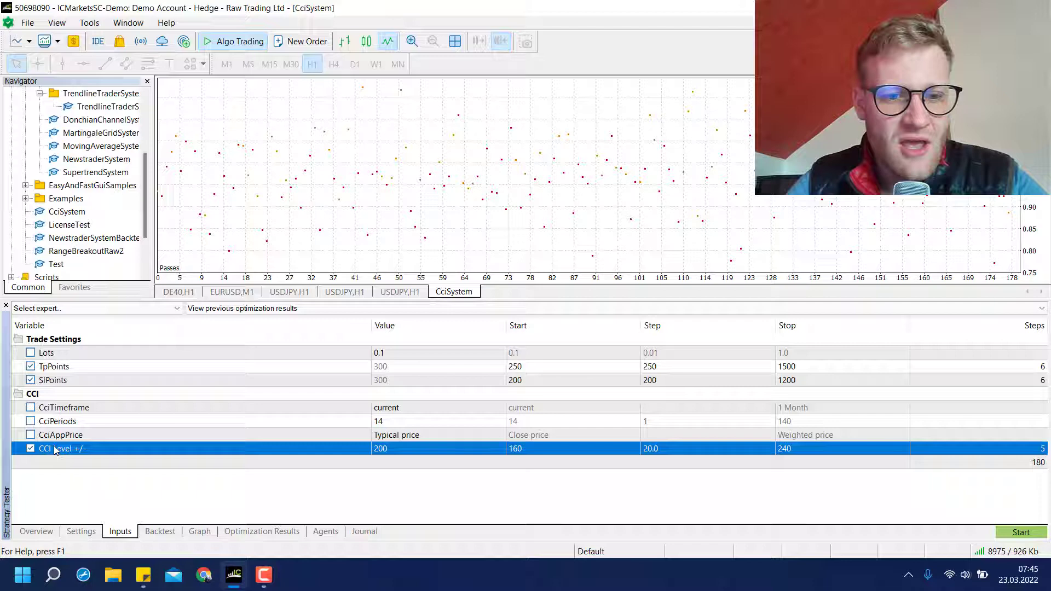
Open CciSystem.mq5 and highlight the CciLevel input and the buy/sell condition block, lines 48–59
click(99, 42)
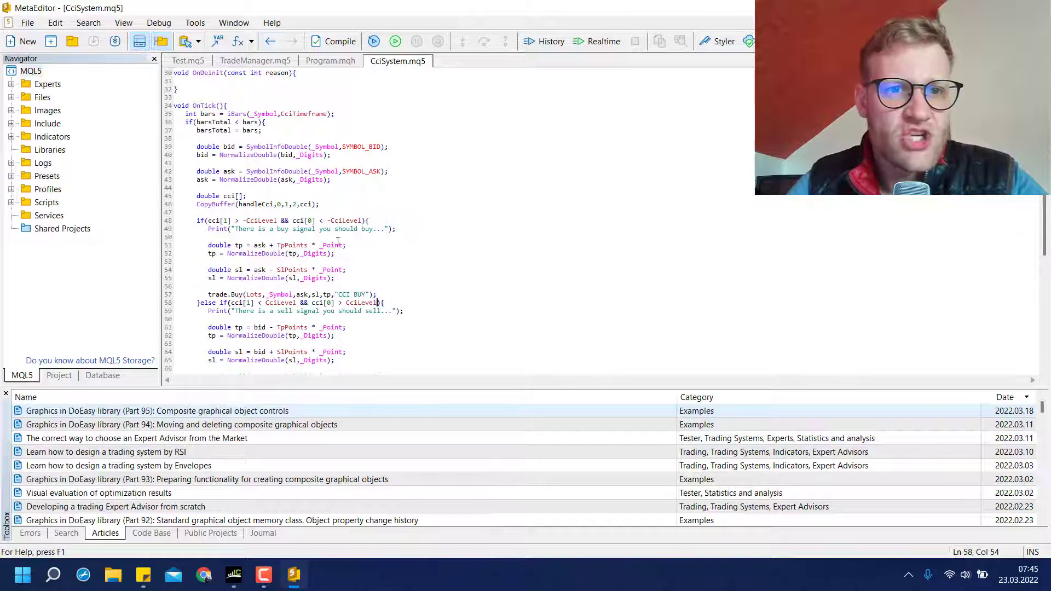
scroll(337, 241, up, 10)
click(166, 164)
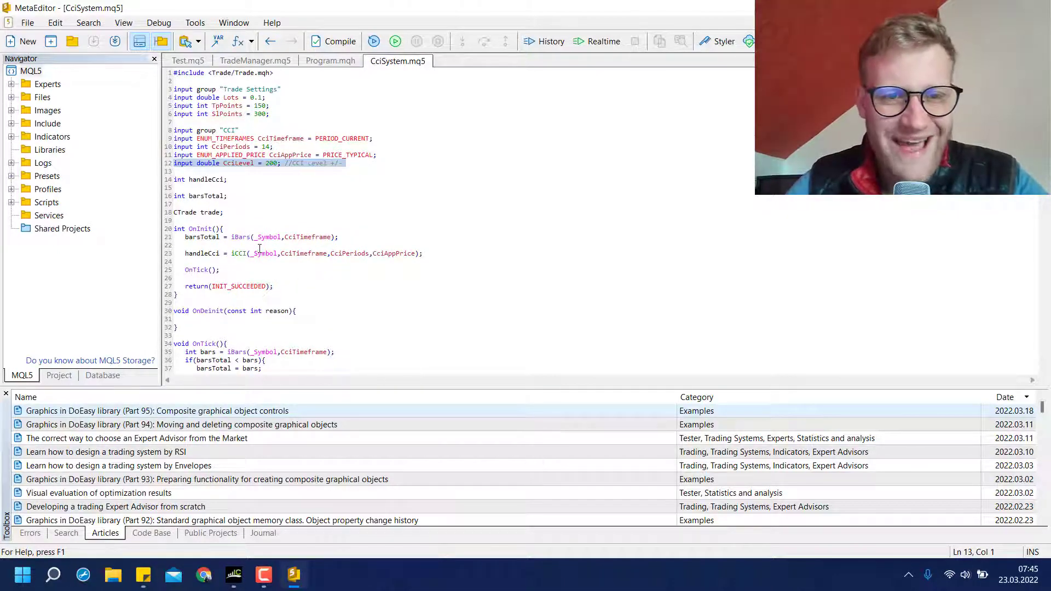
scroll(291, 258, down, 12)
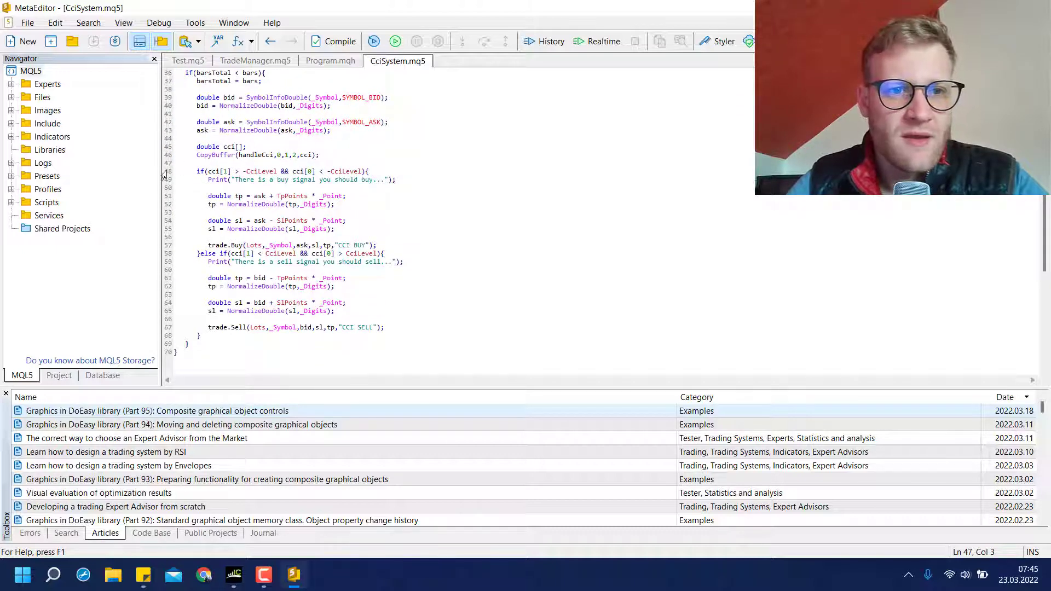
drag(163, 176, 162, 265)
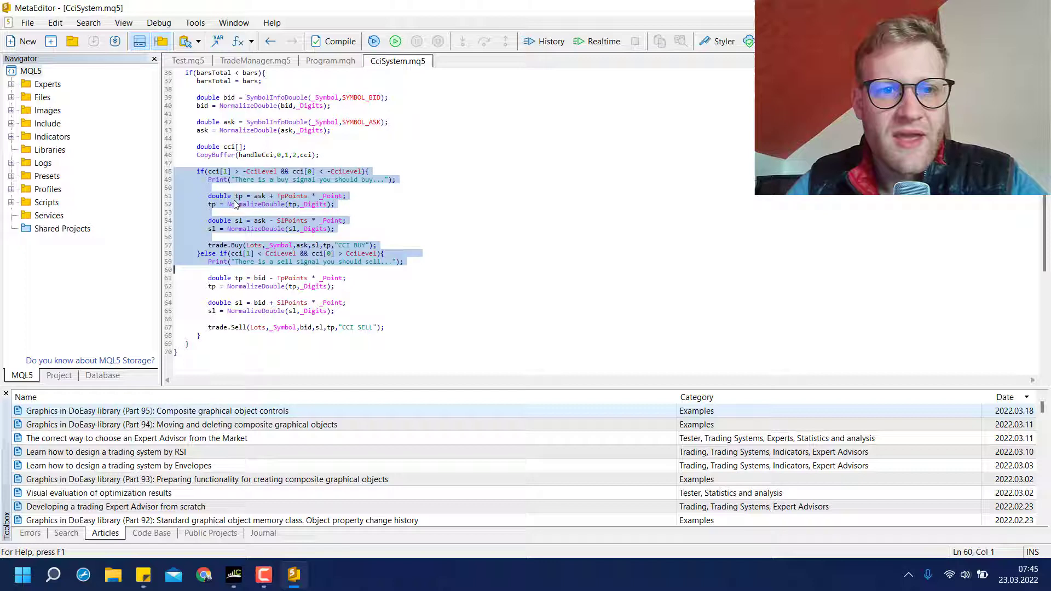
click(273, 174)
Select CciLevel on line 48, briefly add a minus sign before the second CciLevel, then remove it
double_click(262, 173)
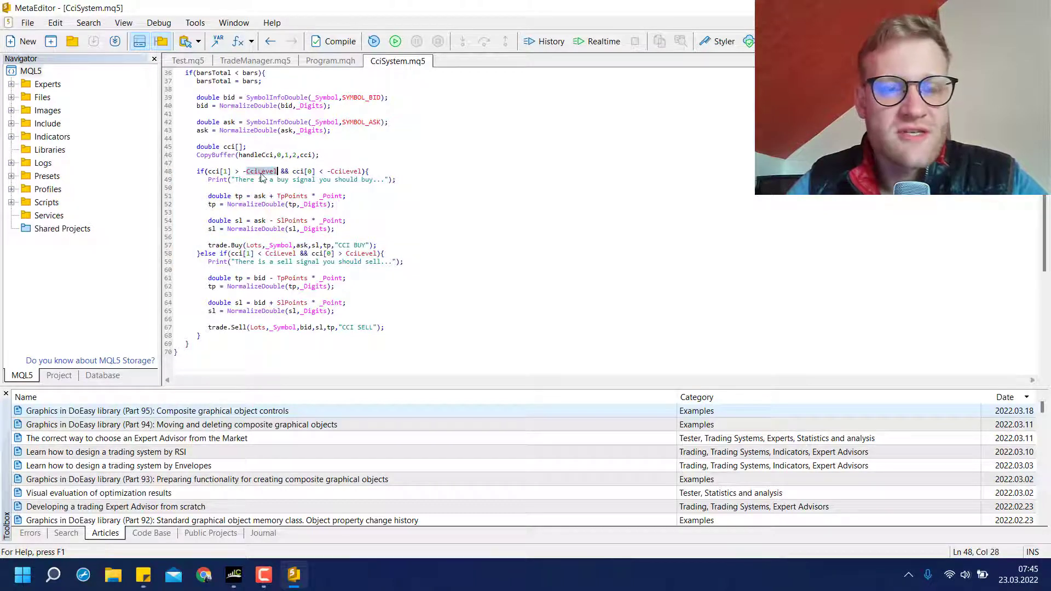
click(270, 174)
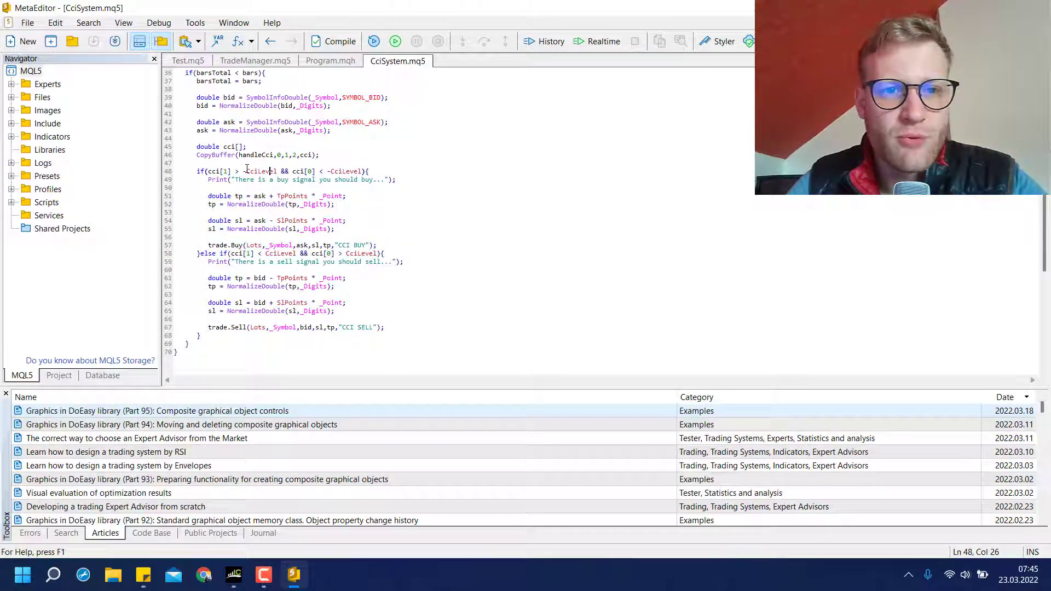
click(245, 171)
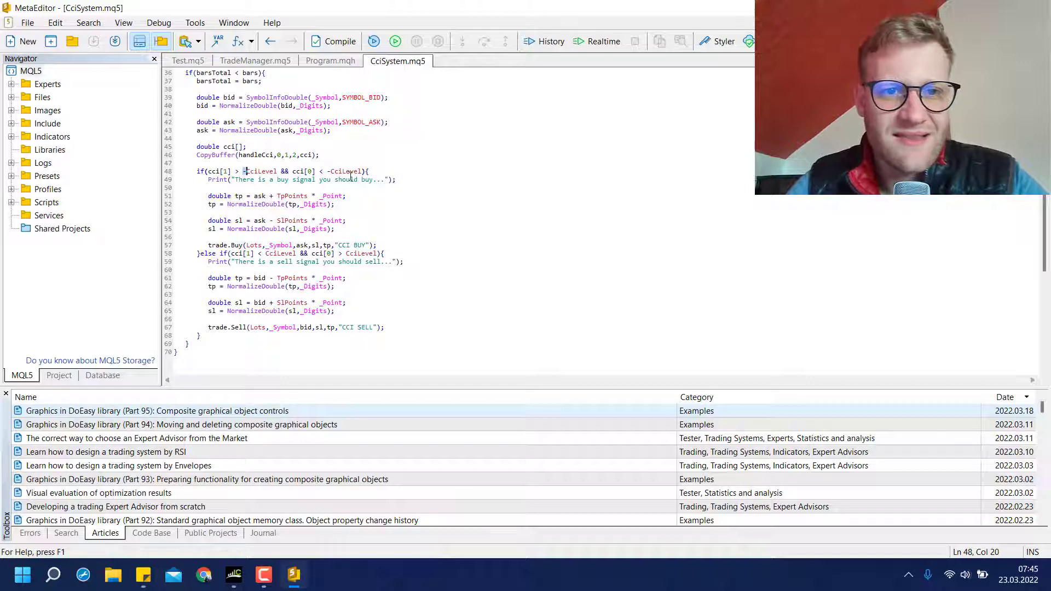
click(328, 172)
text(-)
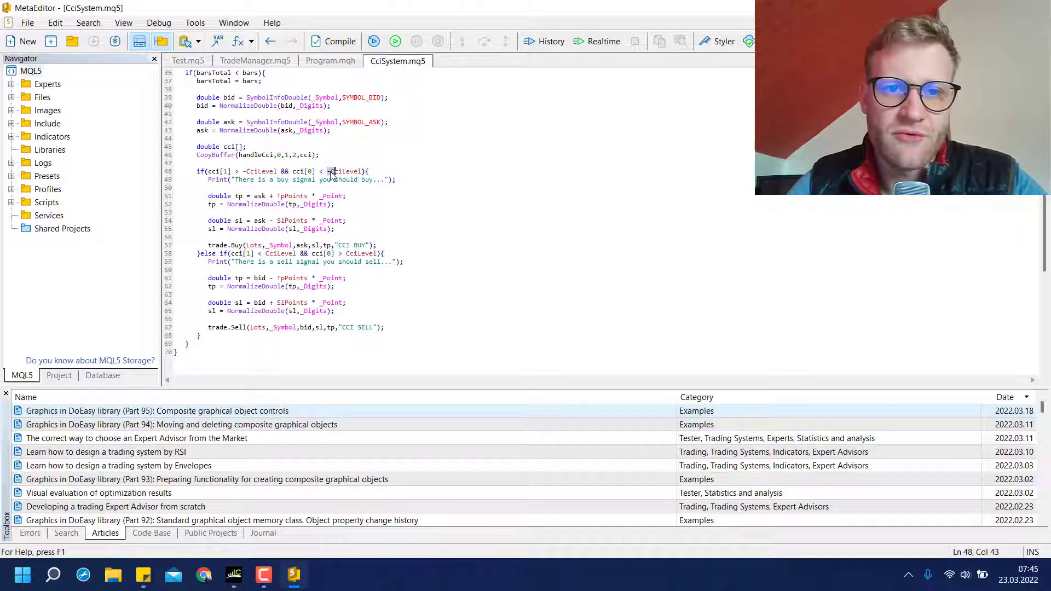
key(BackSpace)
Point out the CciLevel default value on line 12 and highlight parts of the buy condition on line 48
scroll(278, 172, up, 12)
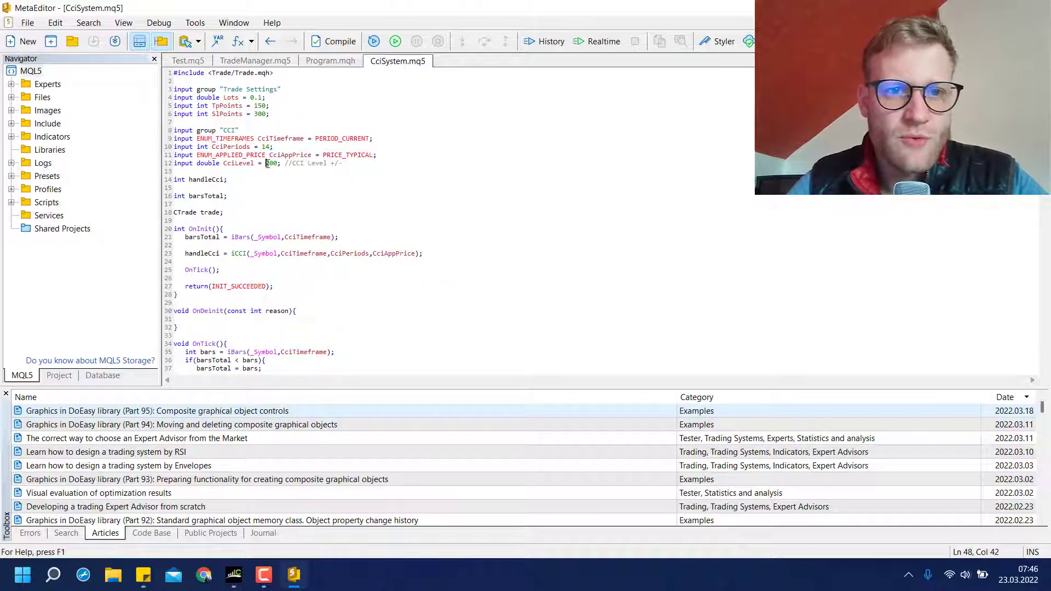
double_click(268, 163)
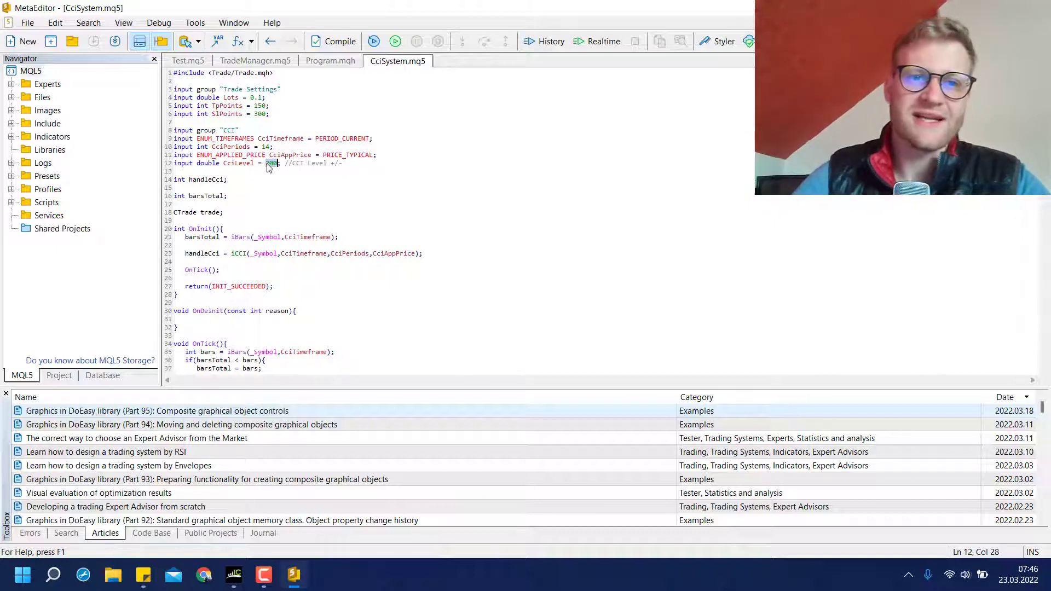
scroll(312, 279, down, 6)
click(328, 299)
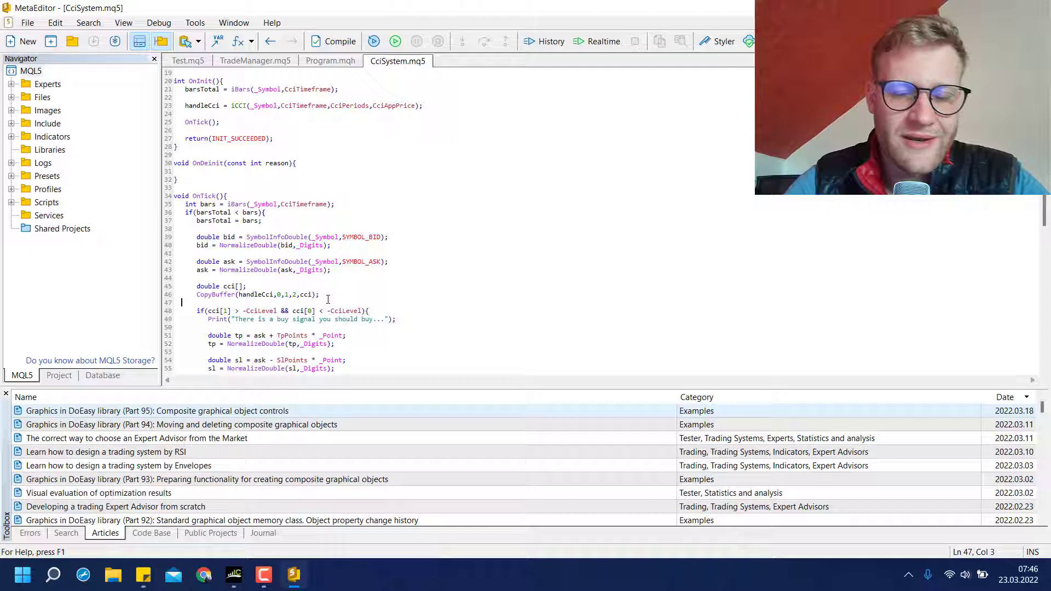
scroll(312, 268, down, 5)
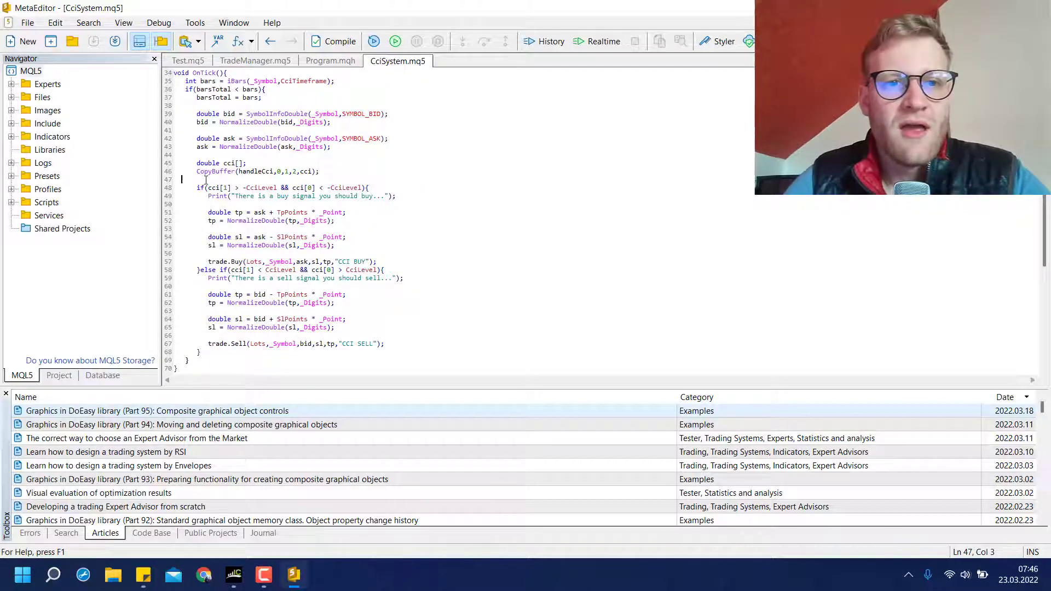
drag(219, 188, 359, 188)
click(270, 188)
click(359, 188)
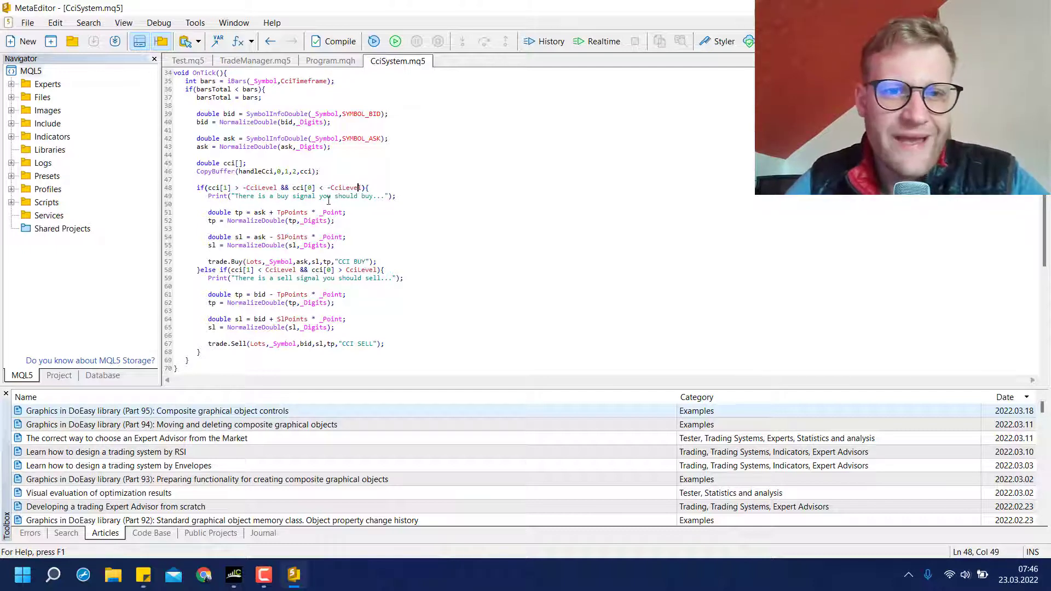
drag(208, 188, 240, 187)
click(240, 188)
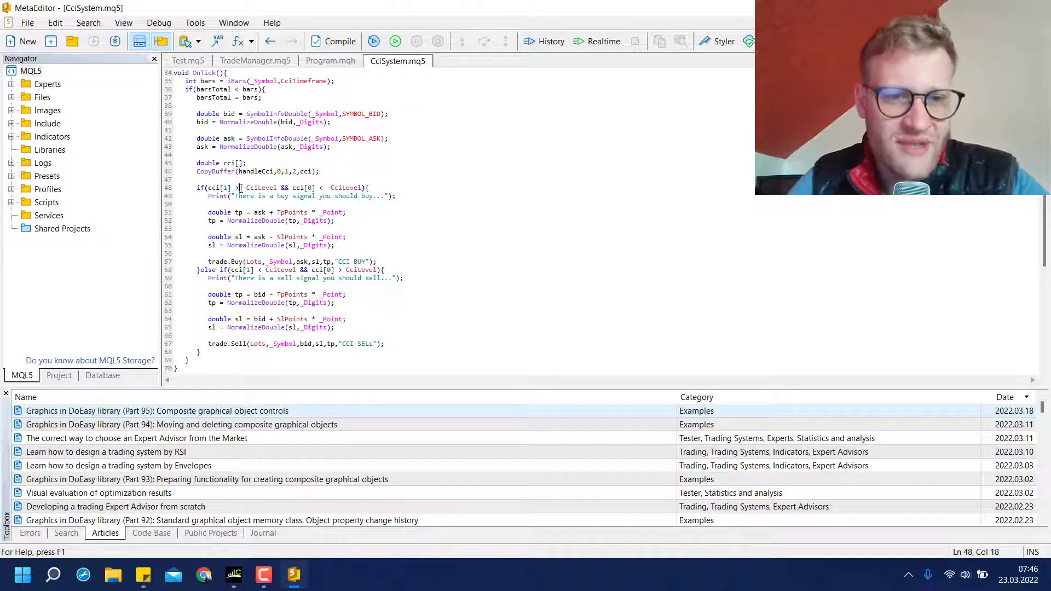
Back in the terminal, compare passes 158 and 166 and run pass 158 as a single backtest
click(235, 574)
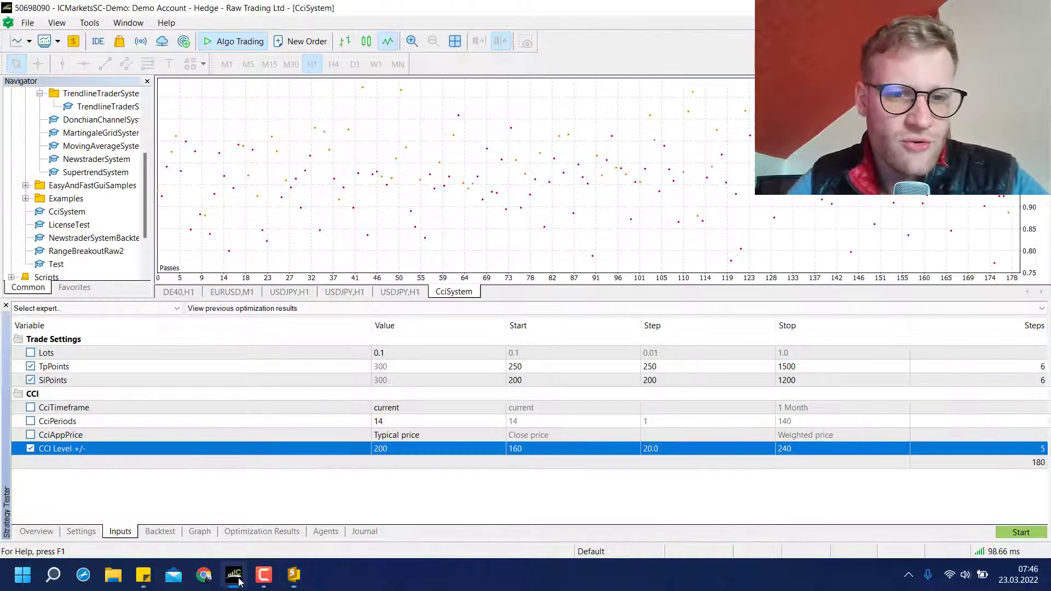
click(239, 528)
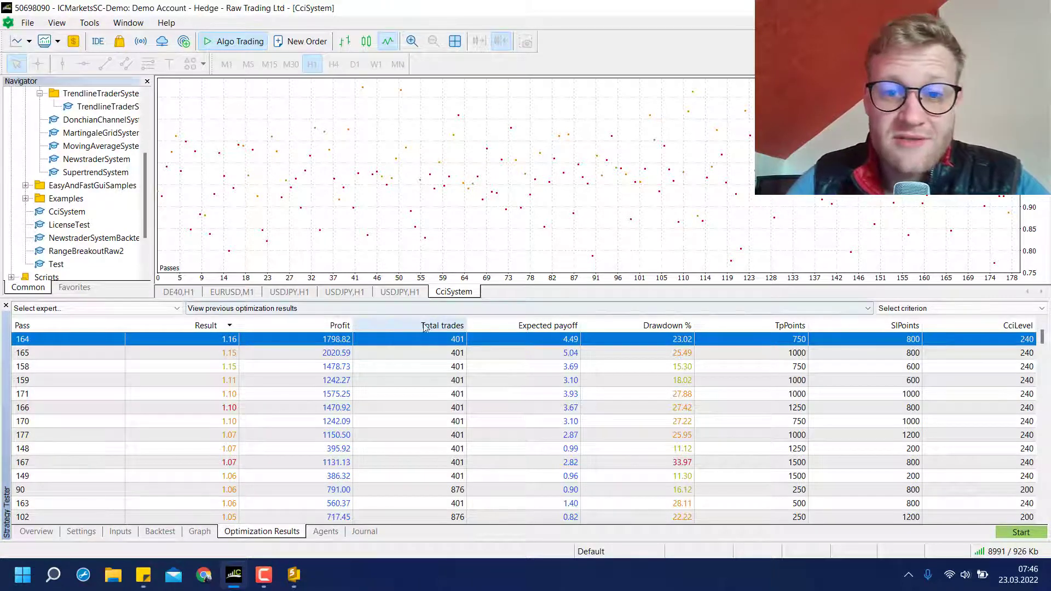
click(293, 366)
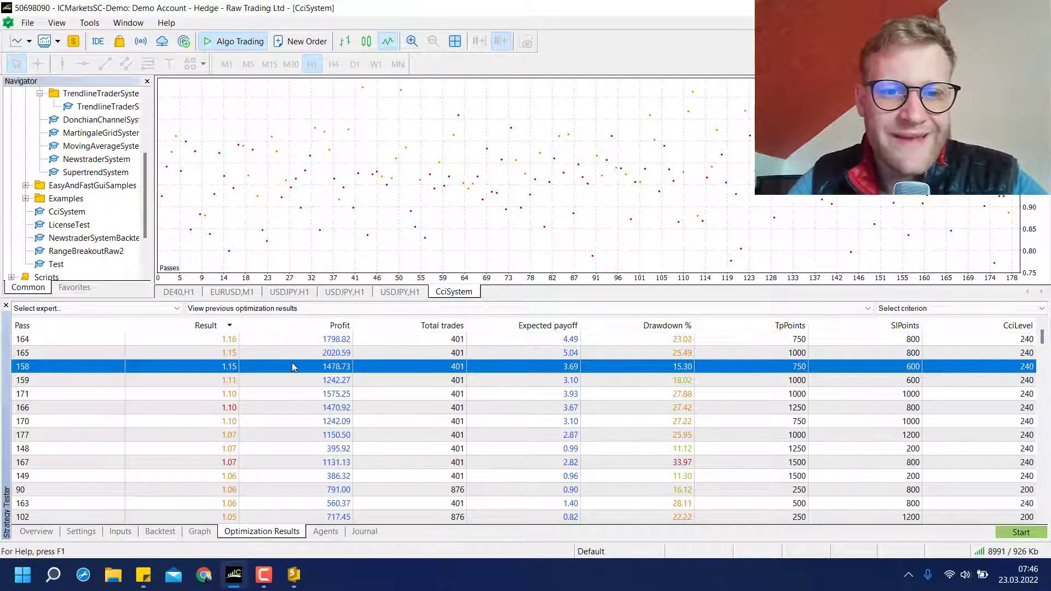
click(332, 409)
click(358, 369)
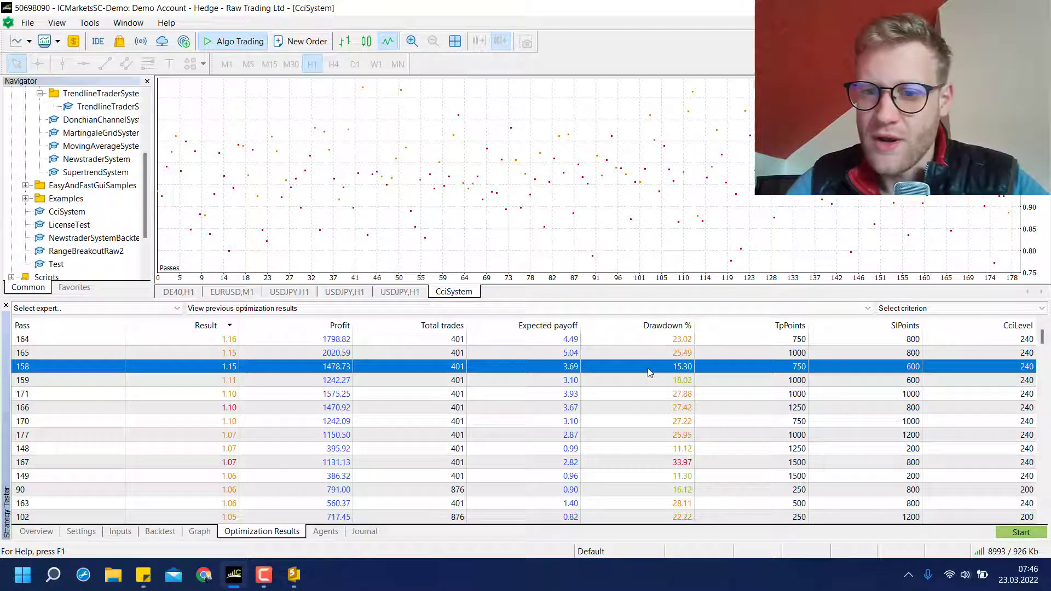
double_click(338, 366)
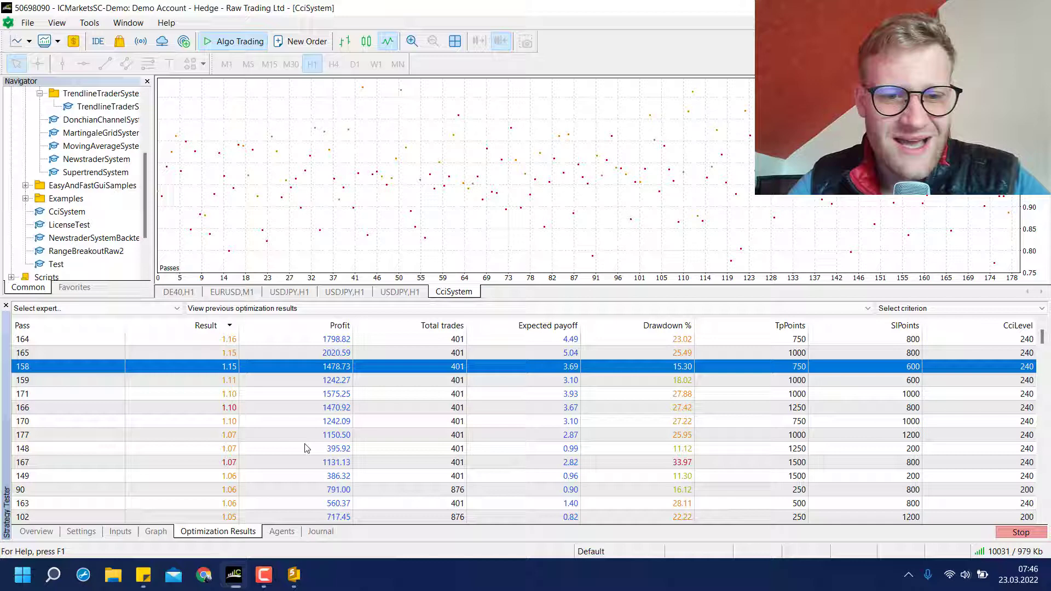
Check the Journal and Graph tabs, then stop the running optimization
click(320, 534)
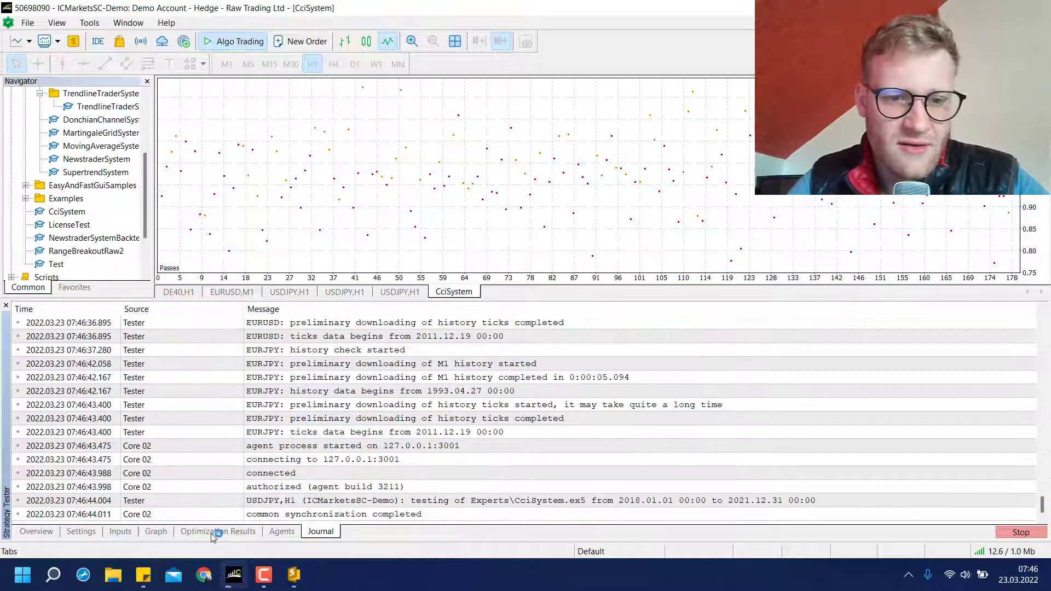
click(214, 533)
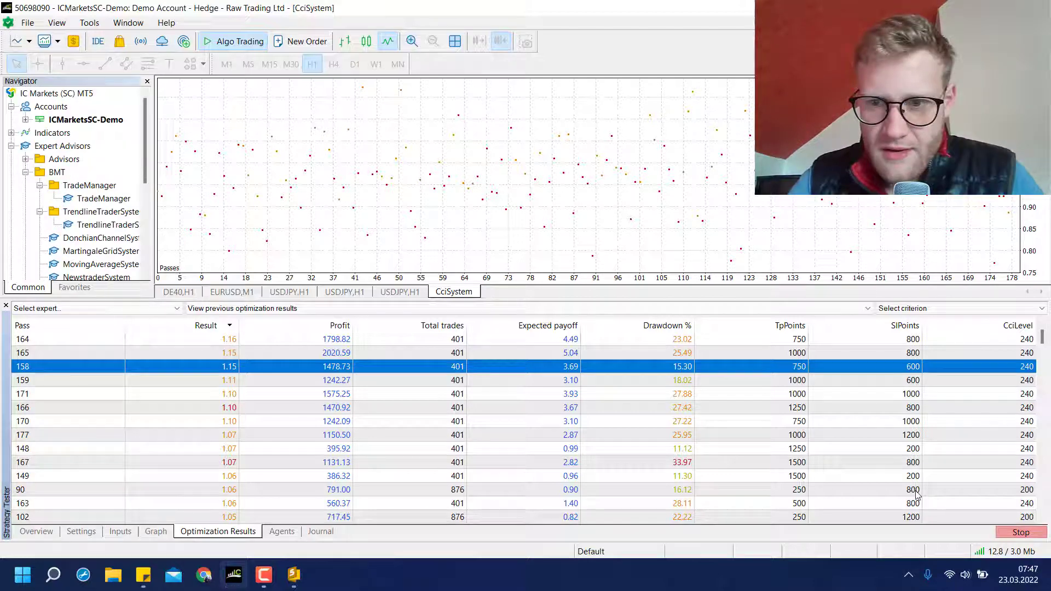
click(156, 532)
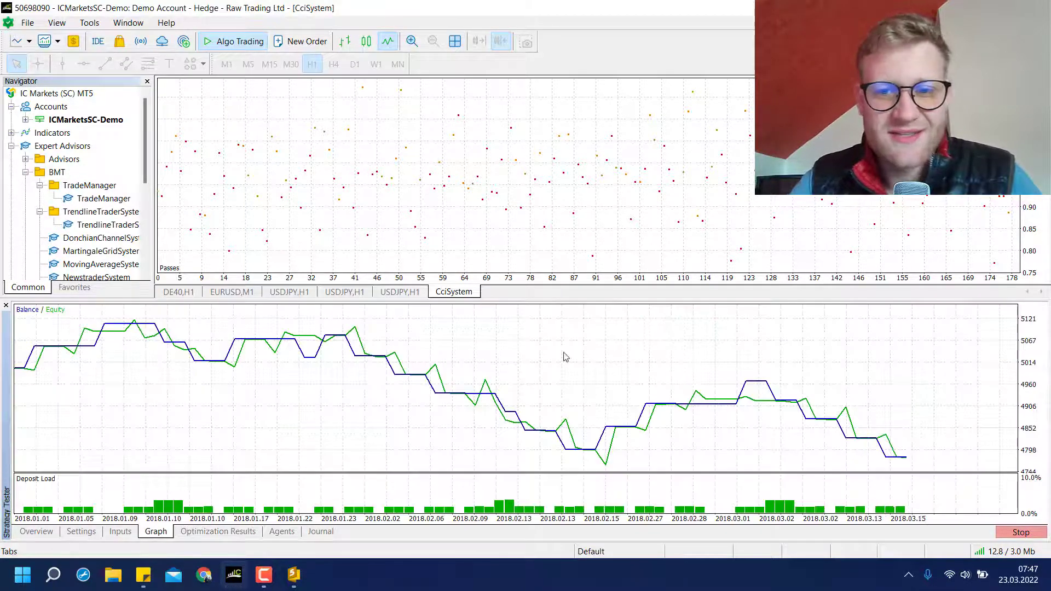
click(234, 531)
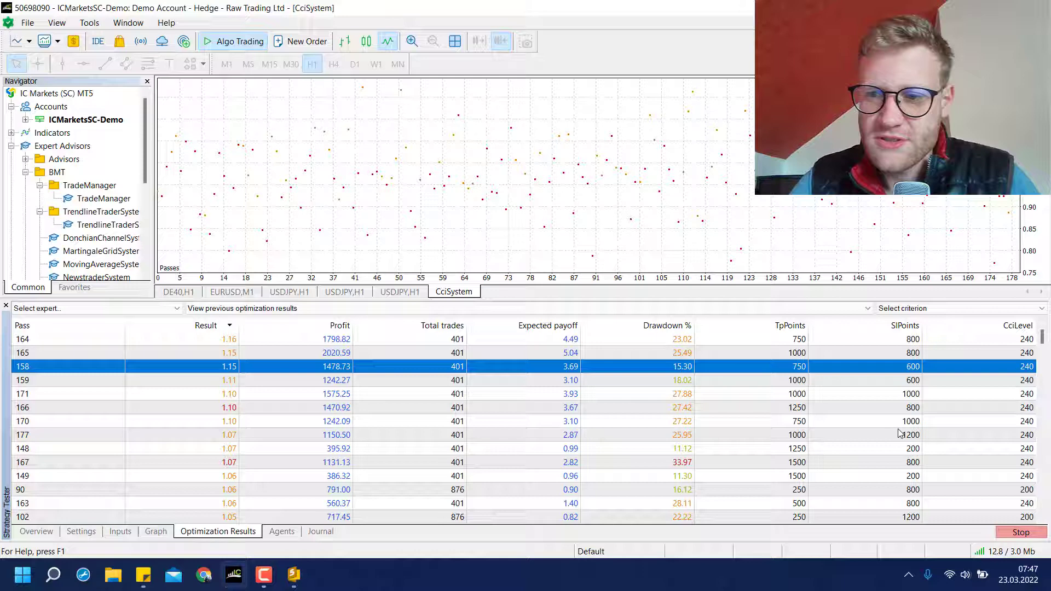
click(1031, 533)
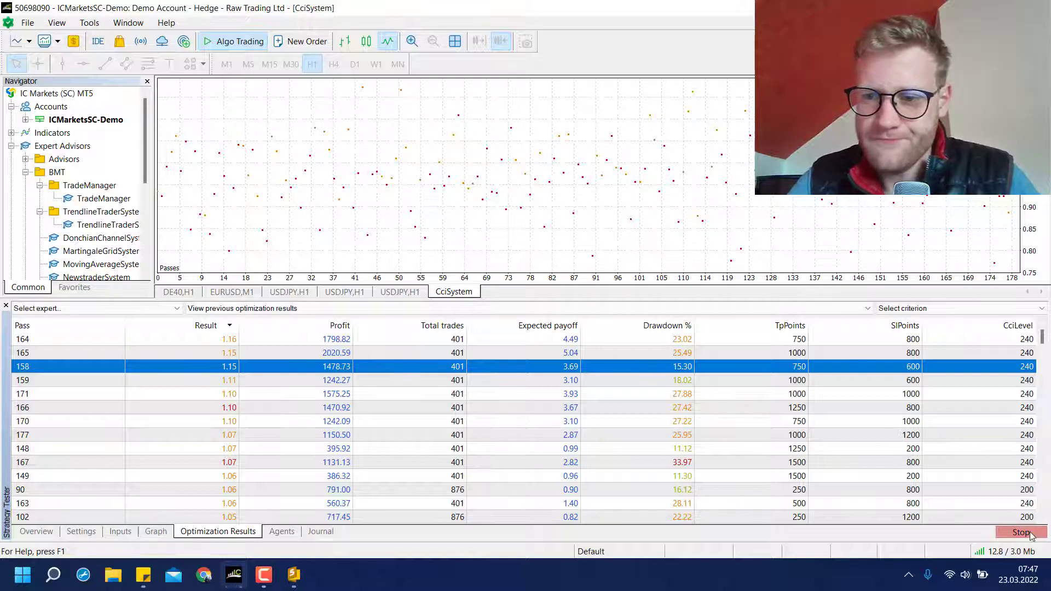
Start a visual single test using pass 158's inputs: TpPoints 750, SlPoints 600, CciLevel 240
click(36, 531)
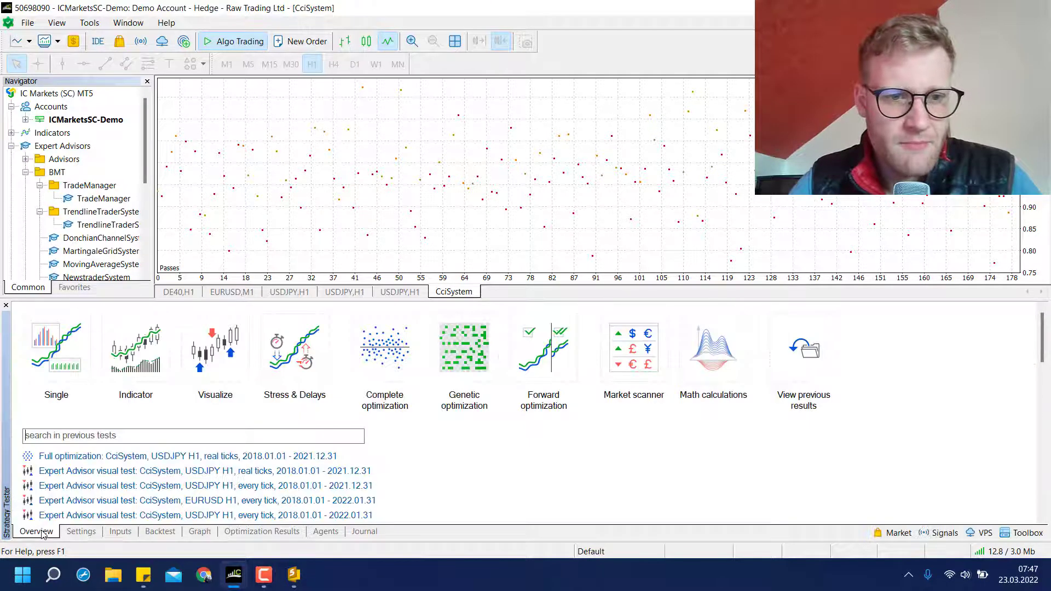
click(215, 350)
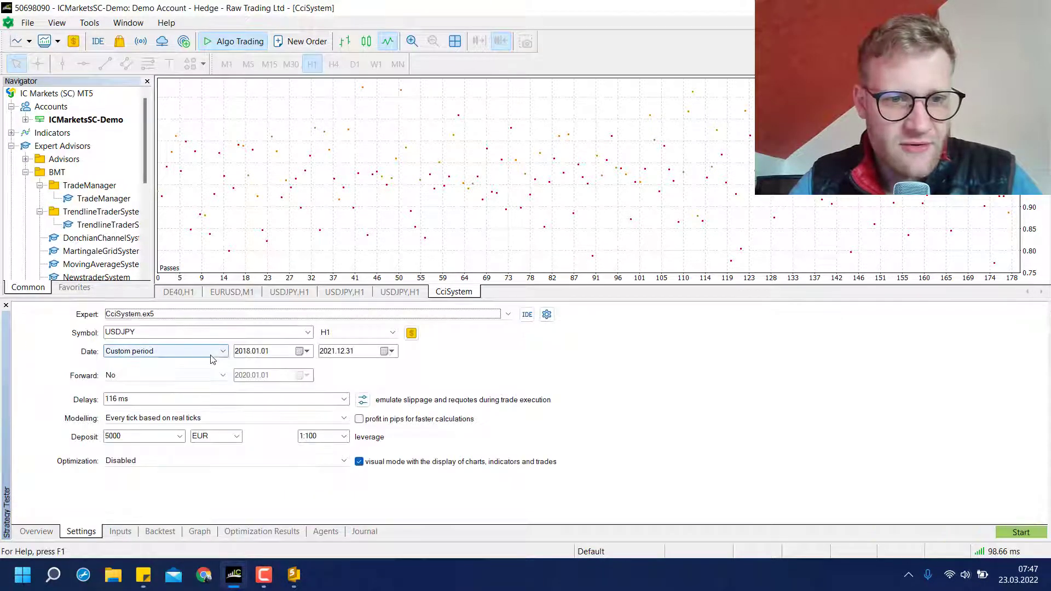
click(126, 530)
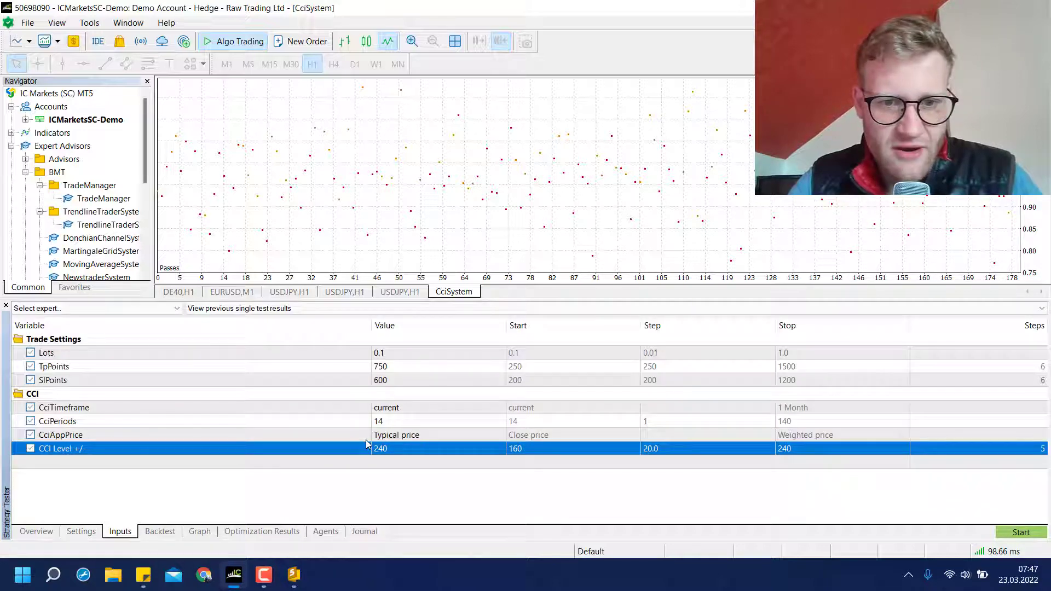
click(255, 533)
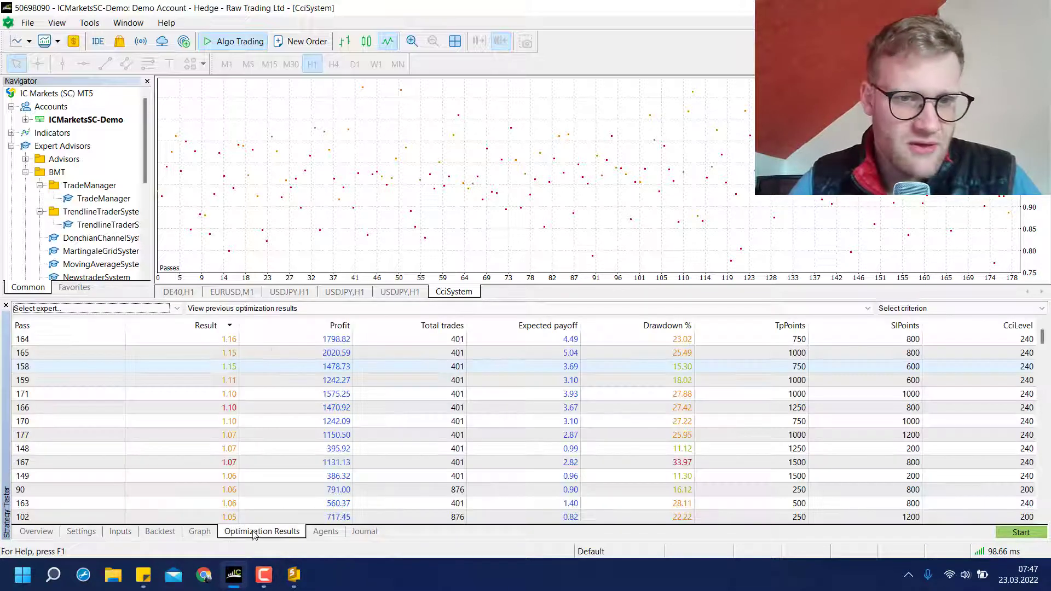
click(264, 366)
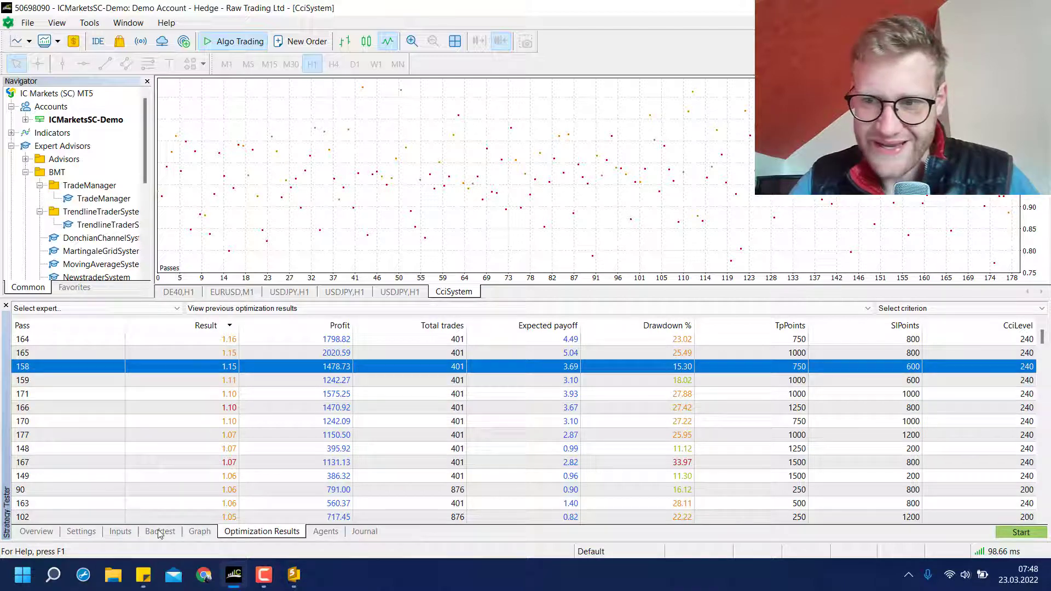
click(115, 534)
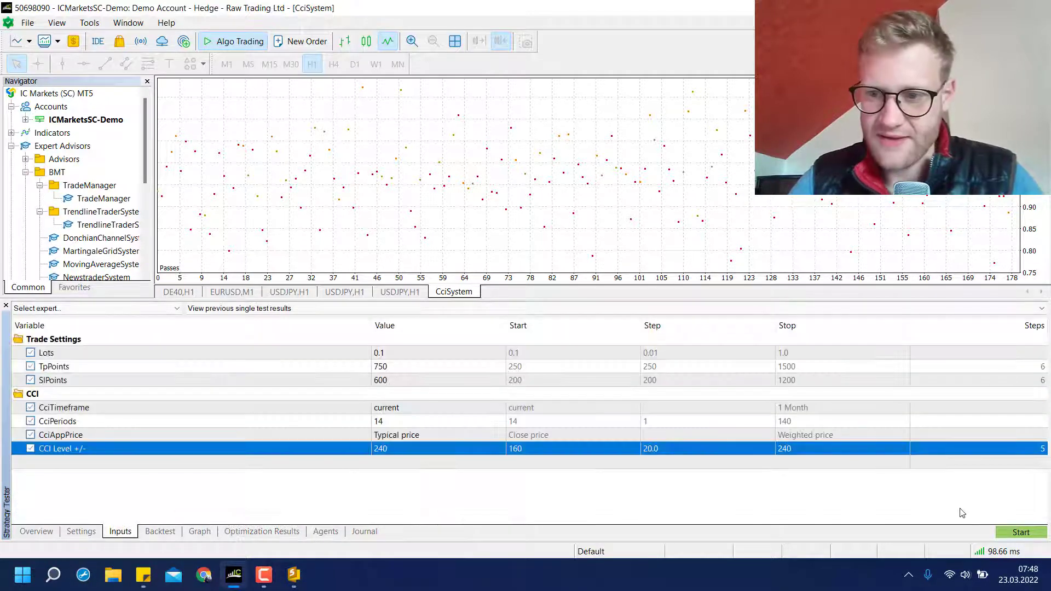
click(1032, 533)
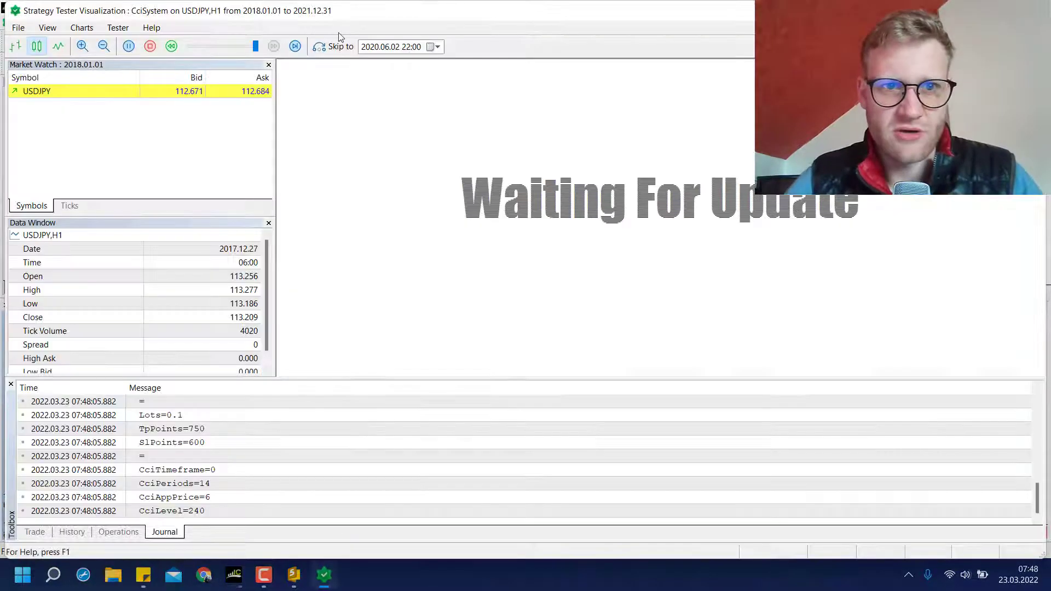
Adjust the playback speed and maximize the visualization window
click(245, 48)
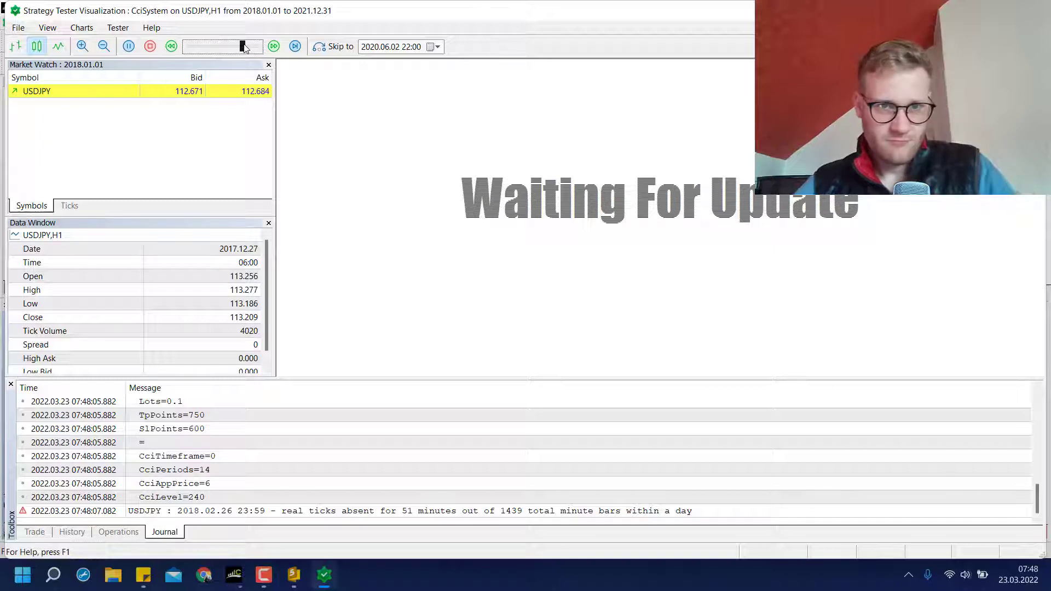
drag(244, 48, 253, 48)
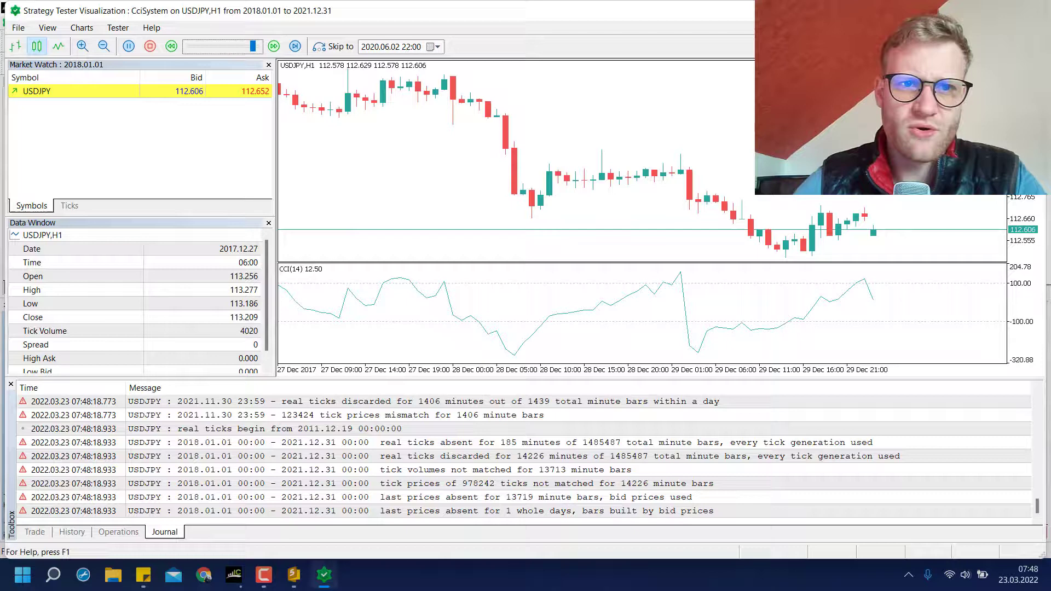
click(256, 47)
click(255, 48)
drag(255, 51, 253, 49)
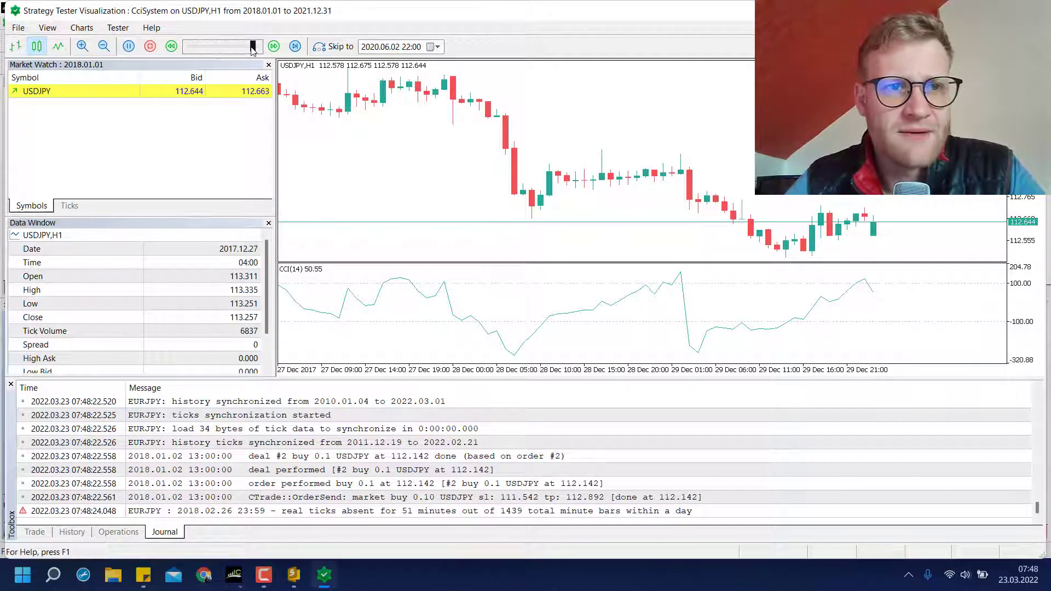
double_click(268, 8)
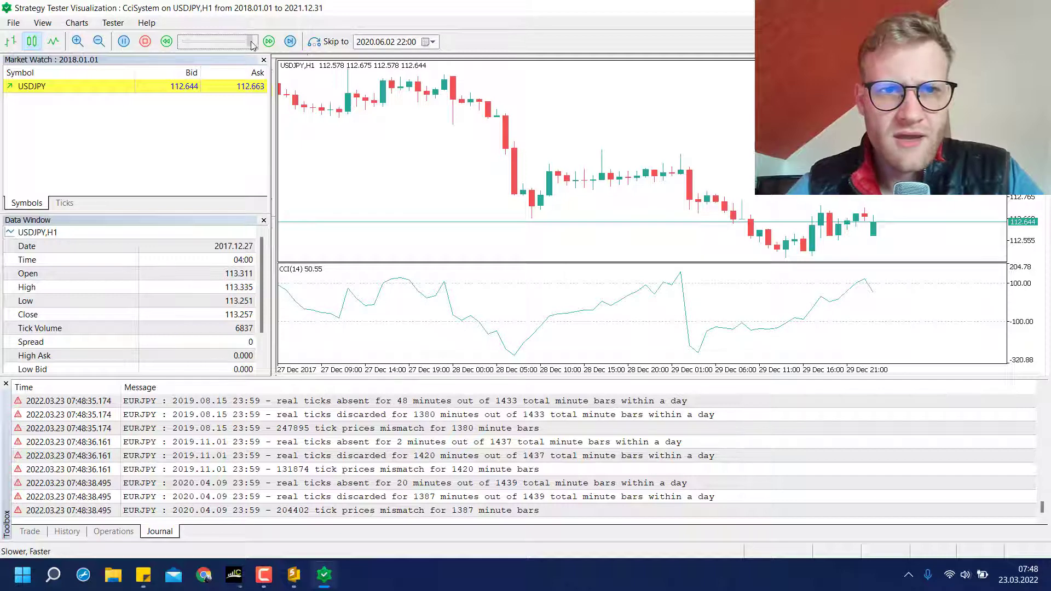
Rescale the chart around late January bars and pause the playback near 1 February 2018
drag(252, 47, 250, 48)
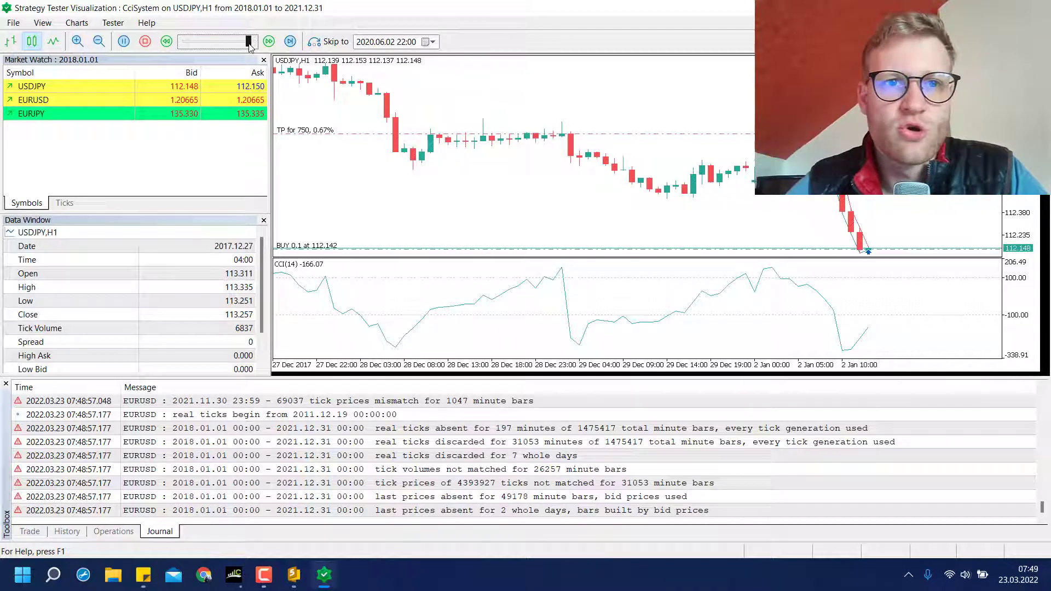
click(249, 44)
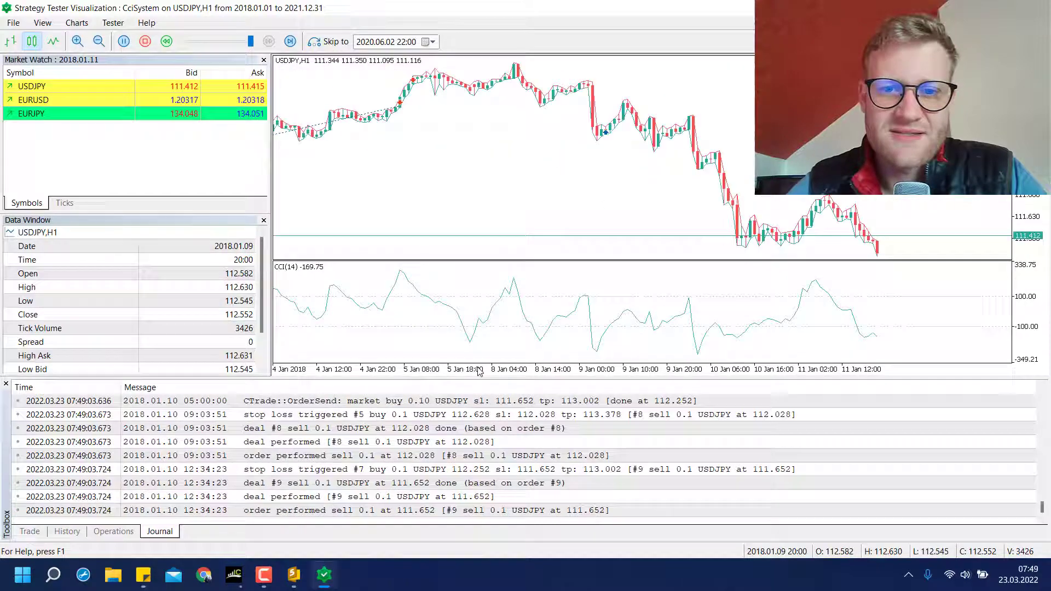
drag(479, 371, 556, 371)
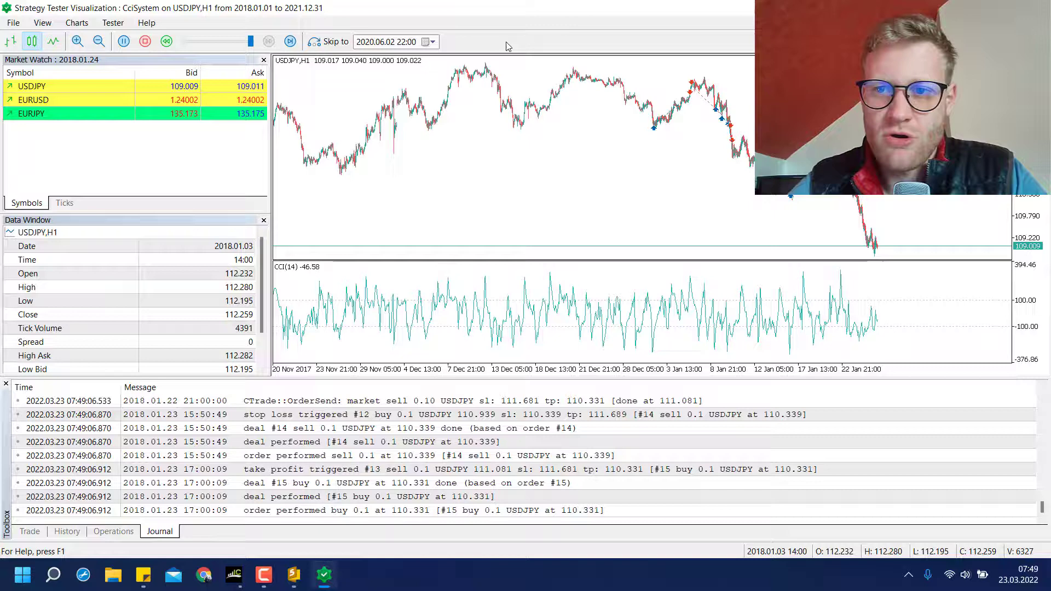
drag(250, 42, 244, 43)
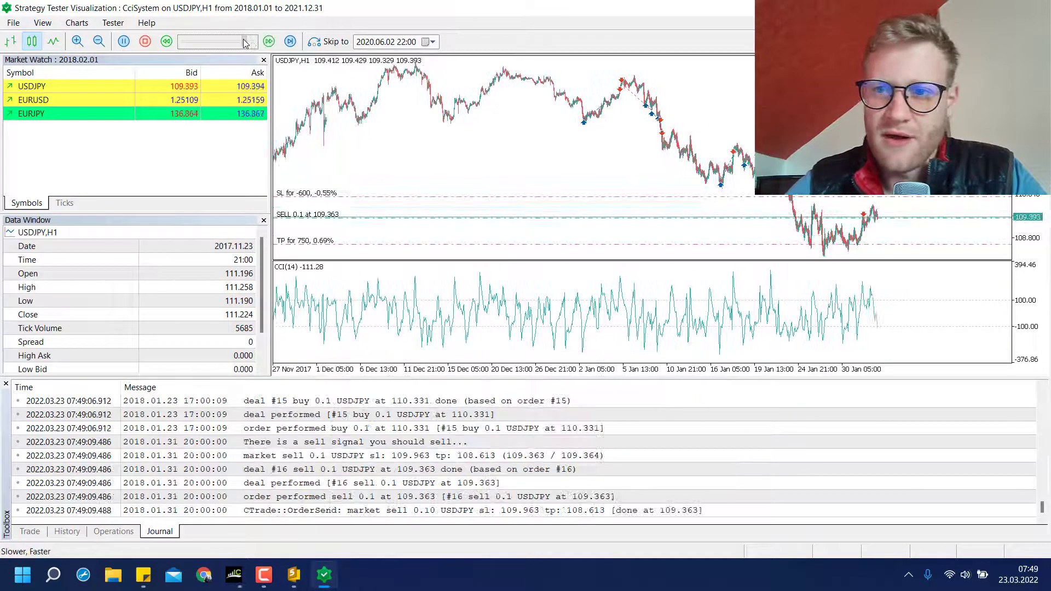
drag(782, 375, 796, 378)
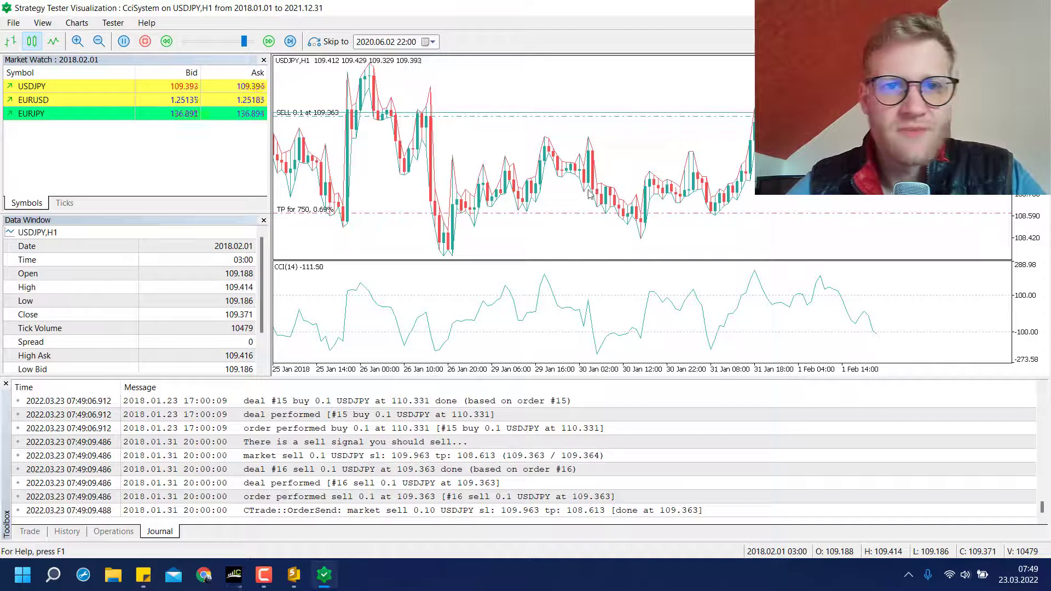
click(124, 41)
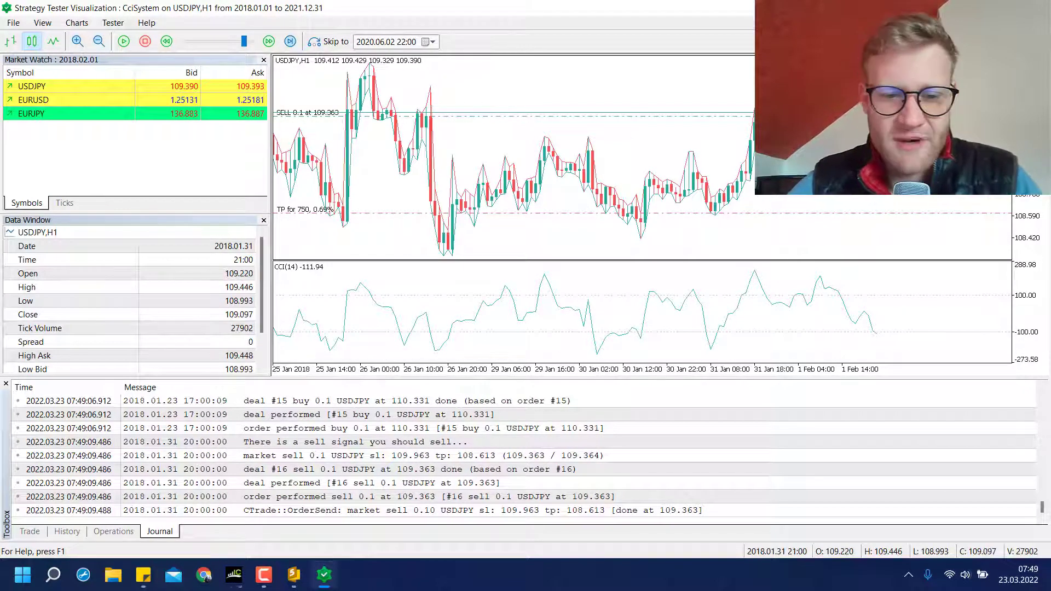
Inspect the 2018.01.31 21:00 and 18:00 bars with the crosshair
middle_click(767, 159)
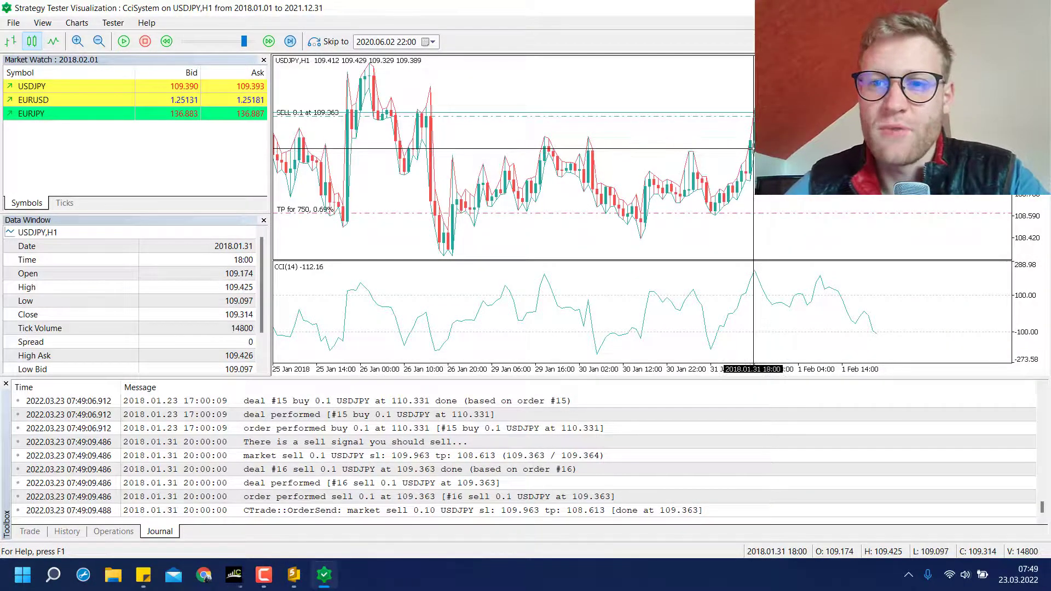
middle_click(751, 147)
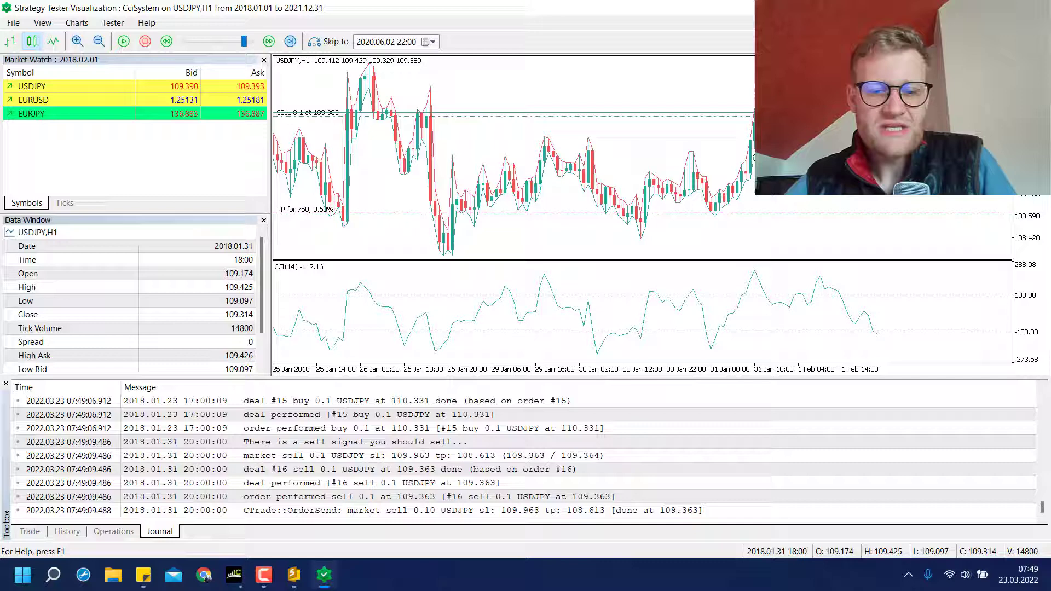
middle_click(753, 149)
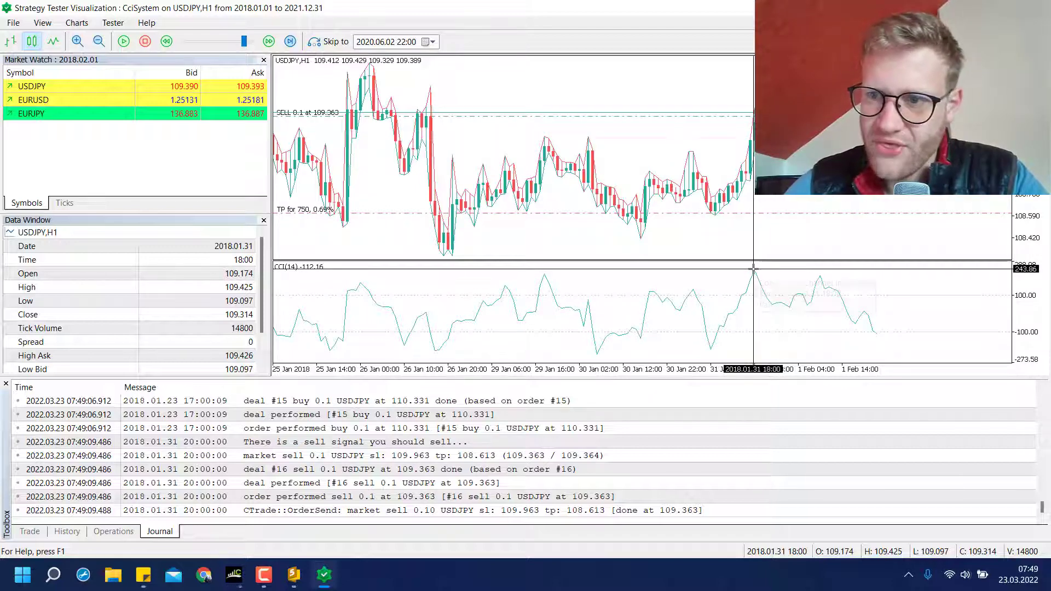
mouse_move(752, 268)
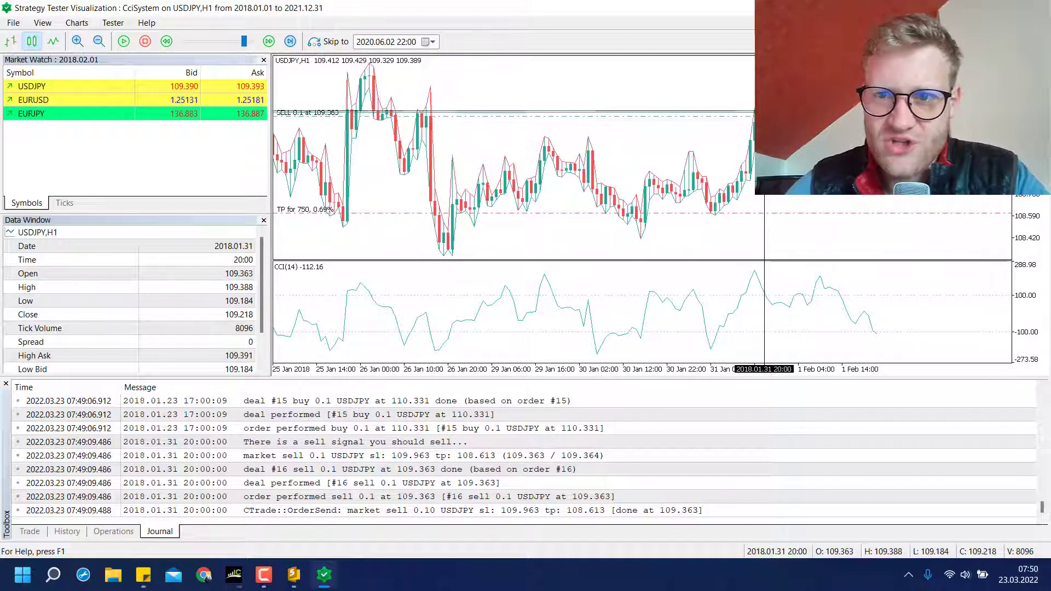
Resume the visual test and drag the speed slider down to its slowest setting
click(249, 41)
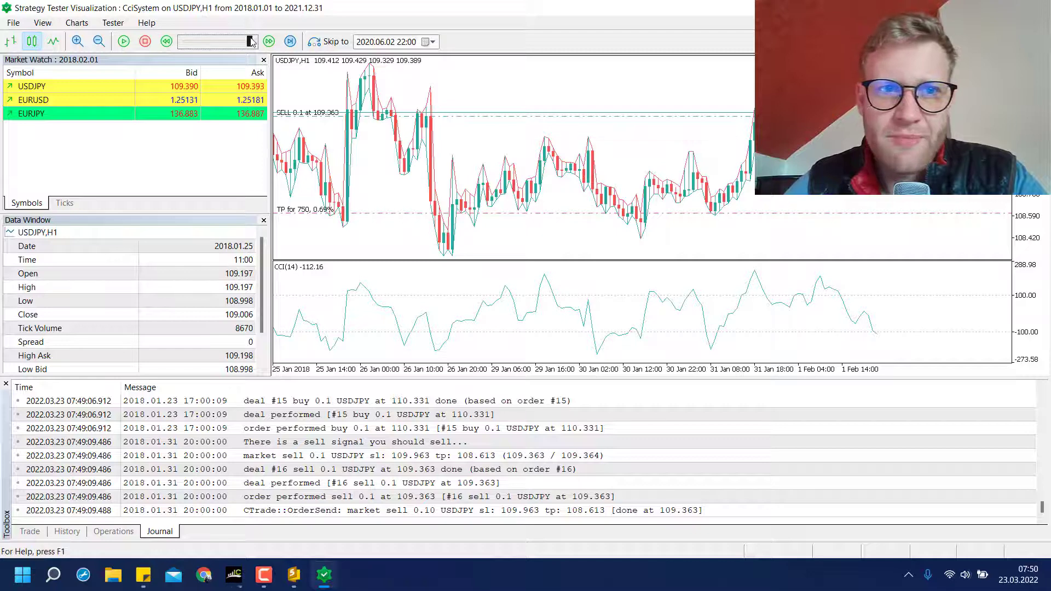
click(123, 44)
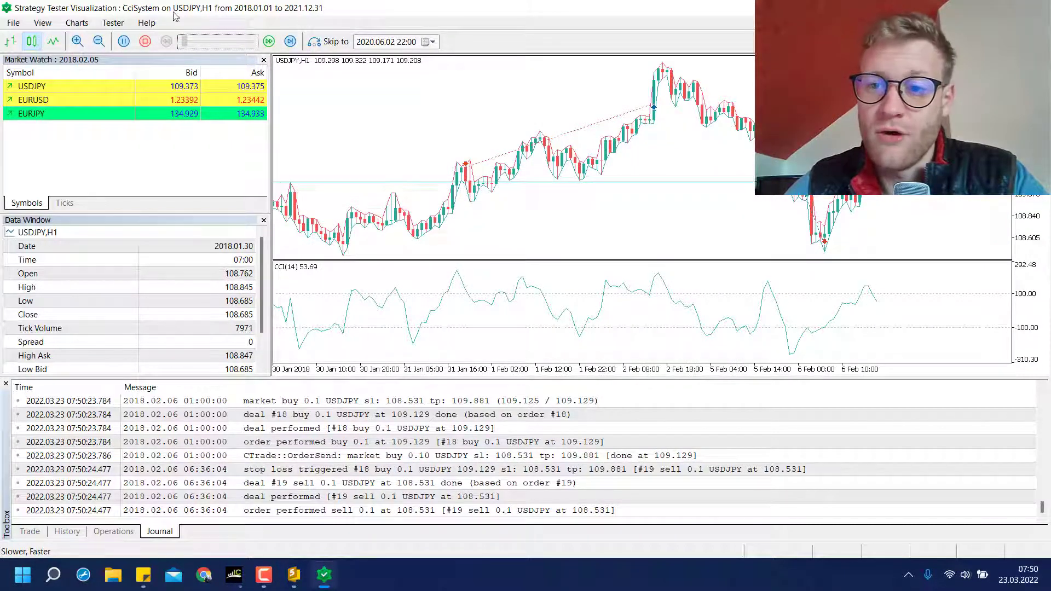
drag(184, 41, 246, 42)
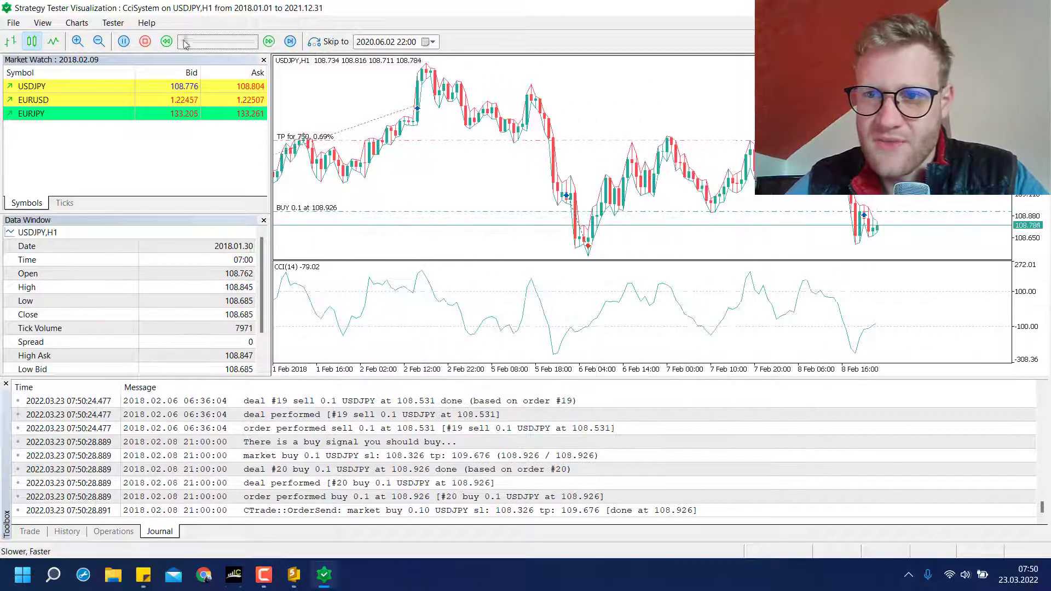
drag(245, 43, 185, 42)
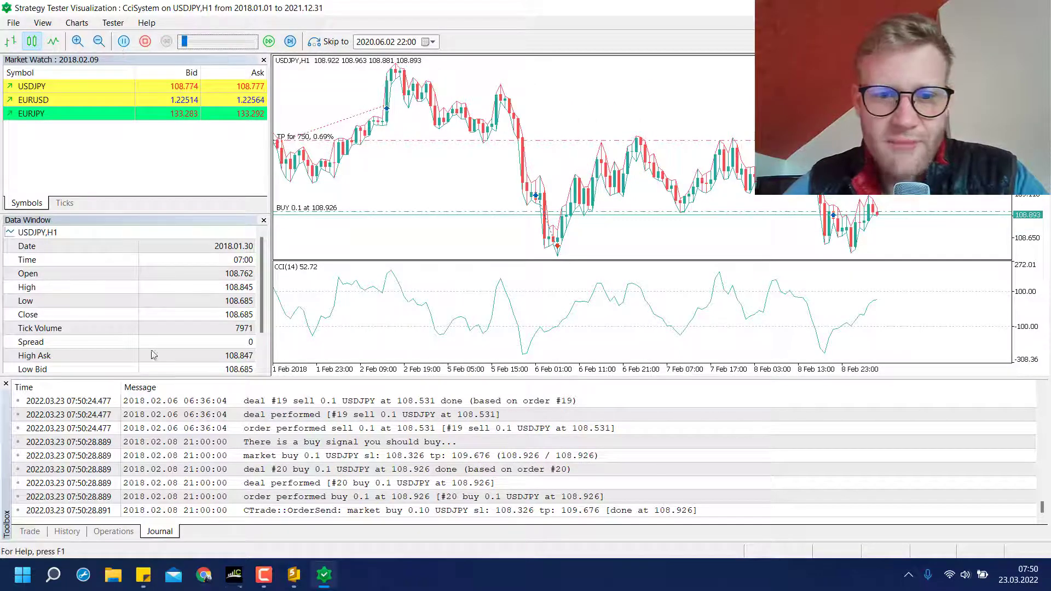
Bring CciSystem.mq5 forward in MetaEditor and inspect the line 48 buy condition comparing cci[1] and cci[0] with -CciLevel
click(293, 575)
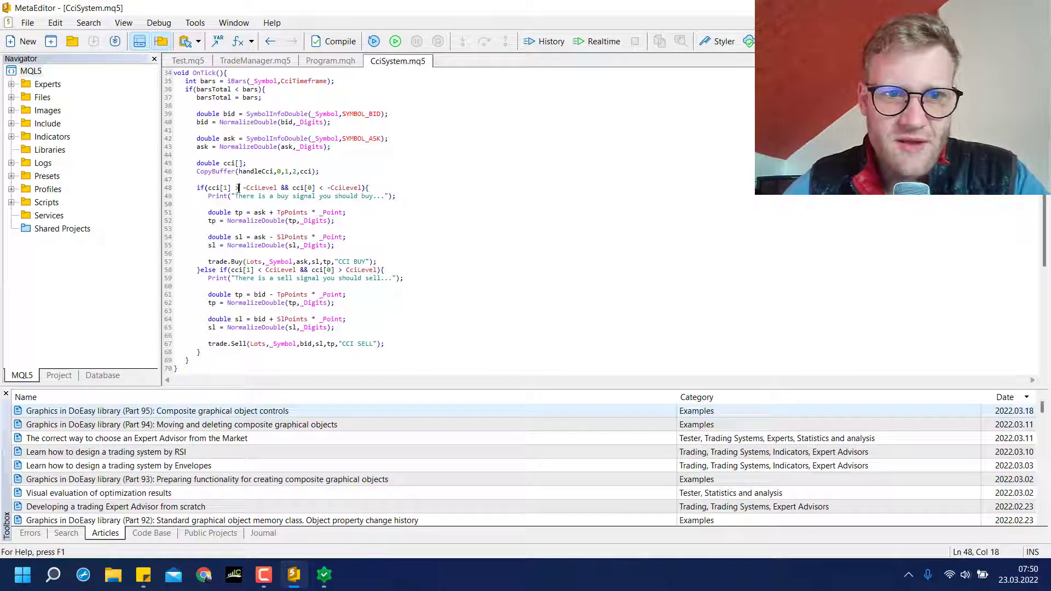
click(322, 188)
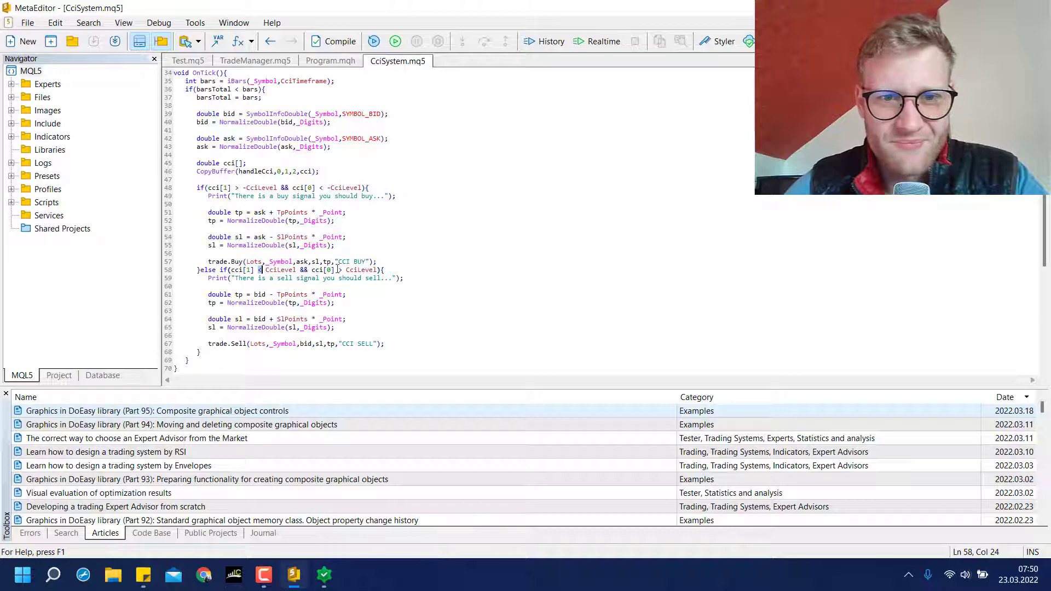
scroll(339, 270, up, 2)
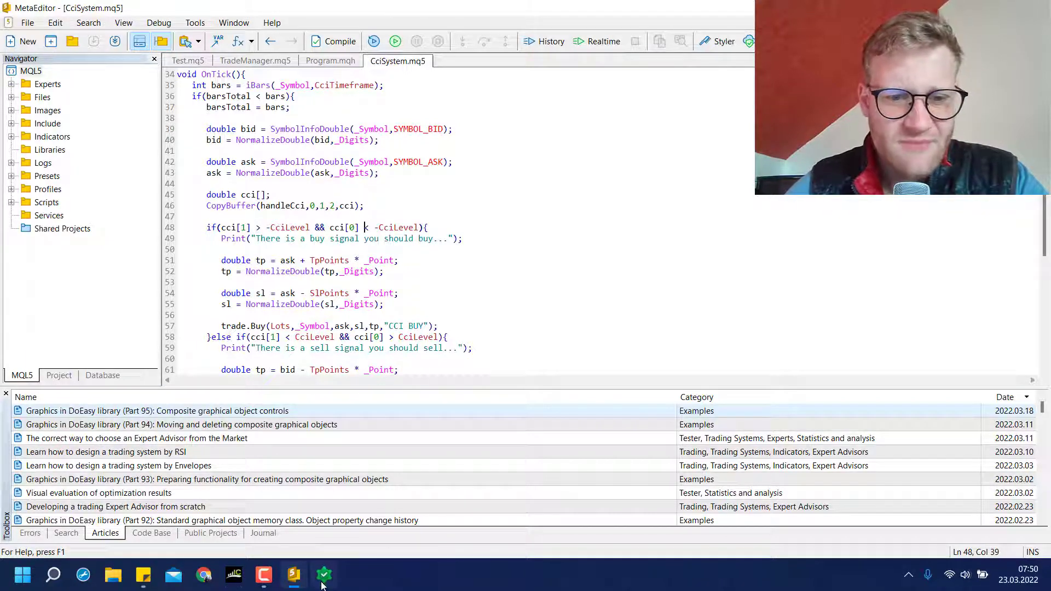
Return to the MetaTrader 5 backtest, show its report and enlarge the Strategy Tester panel
click(235, 574)
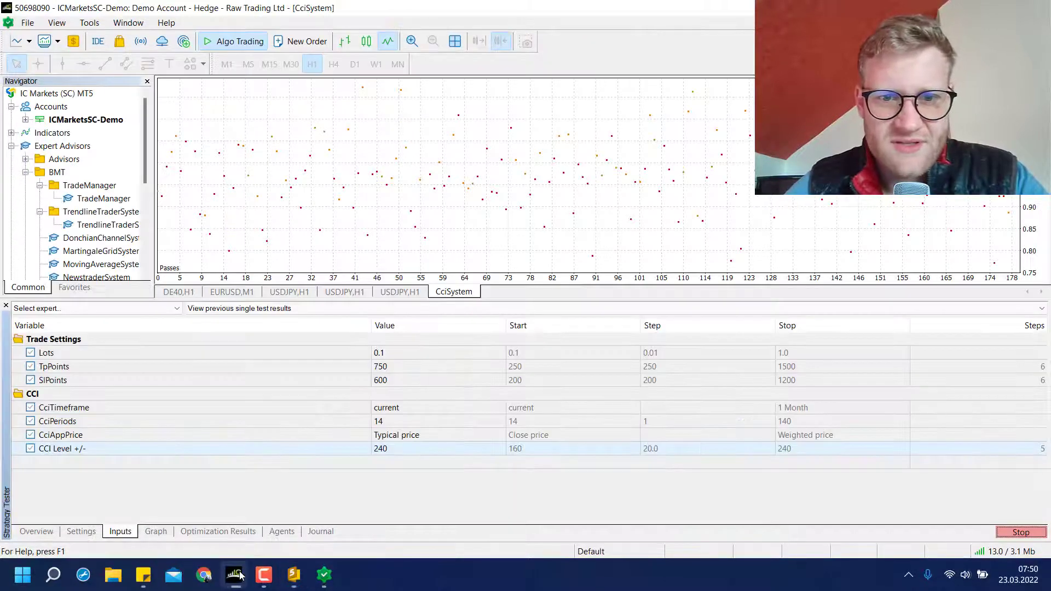
click(320, 575)
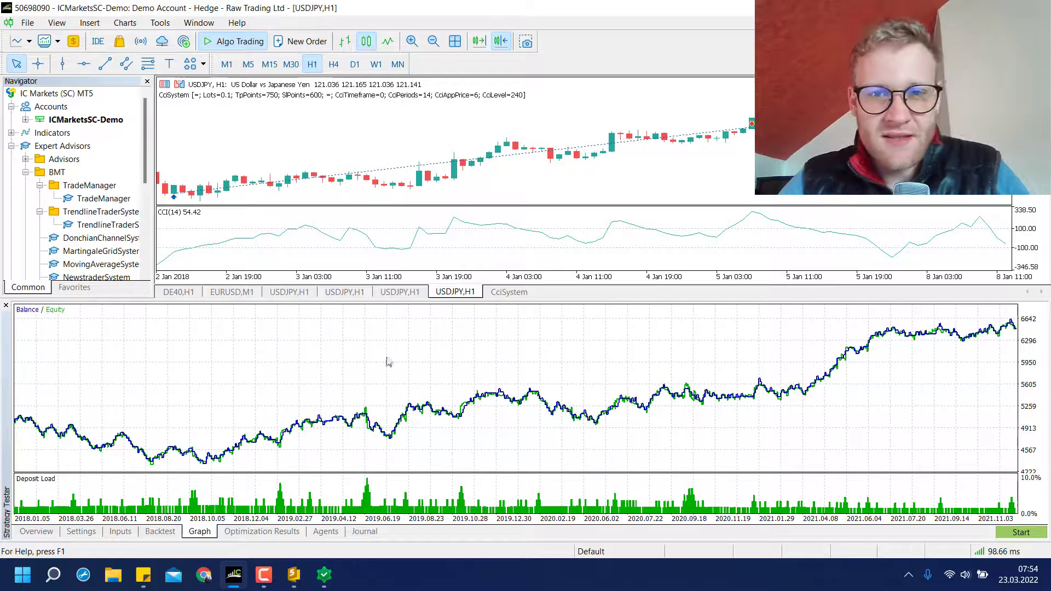
mouse_move(437, 512)
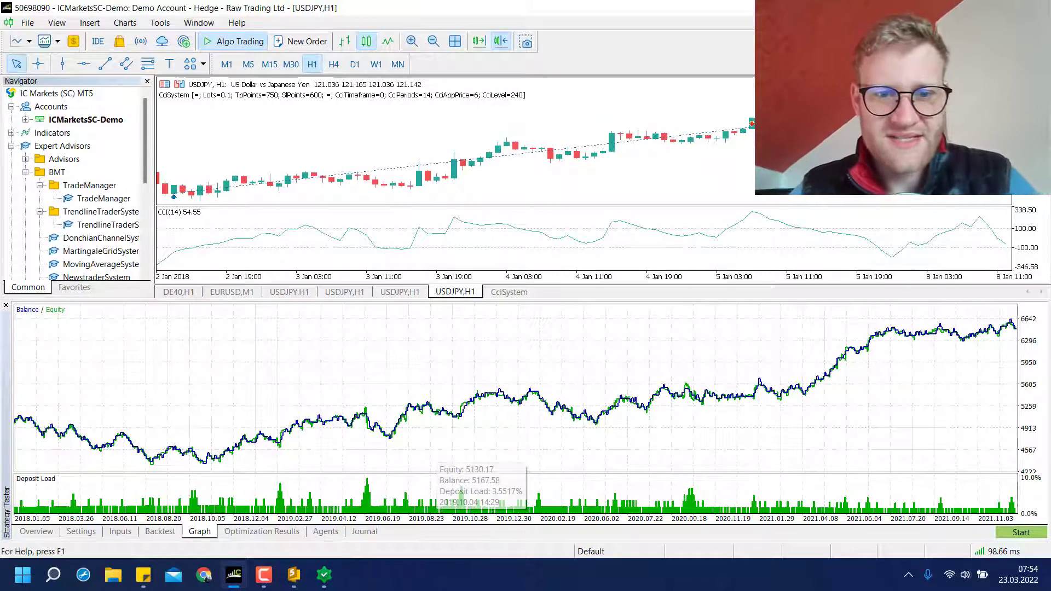
click(160, 532)
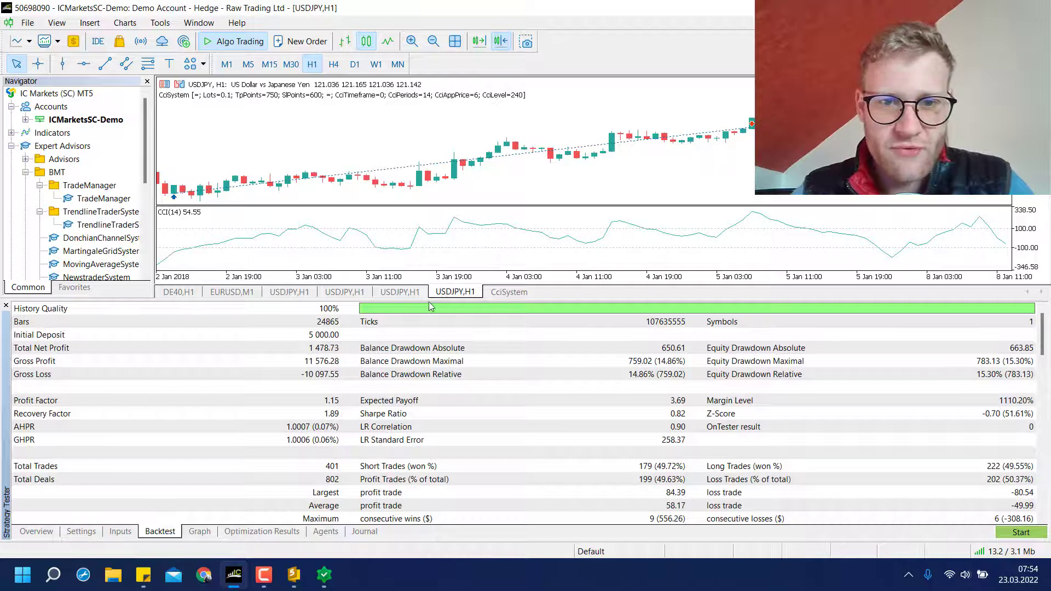
drag(428, 301, 455, 220)
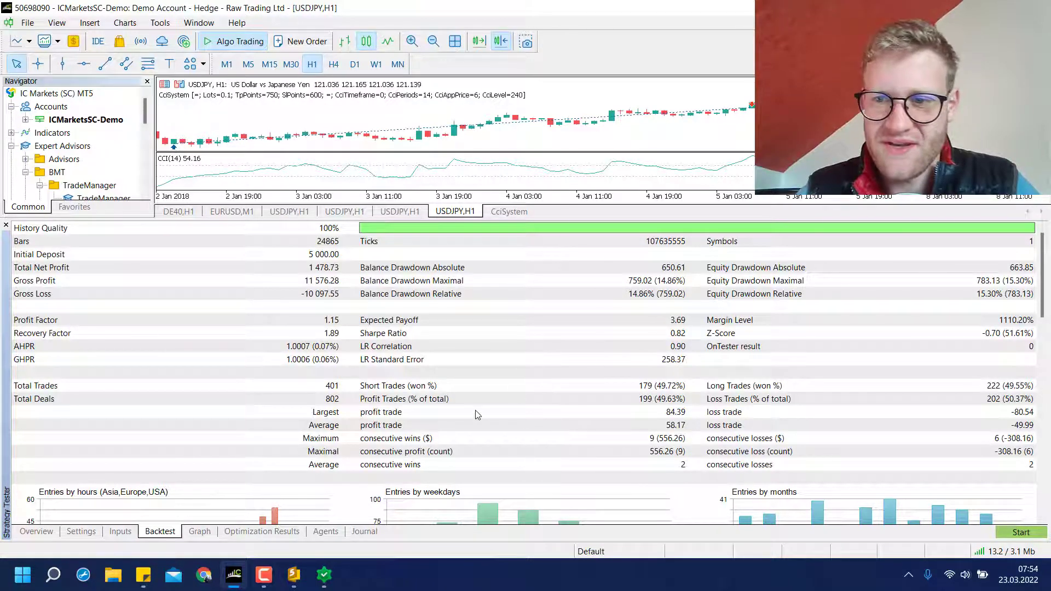
Scroll through the backtest report, then display the balance/equity graph rising from about 5000 to 6700
click(200, 530)
click(160, 531)
scroll(432, 380, down, 10)
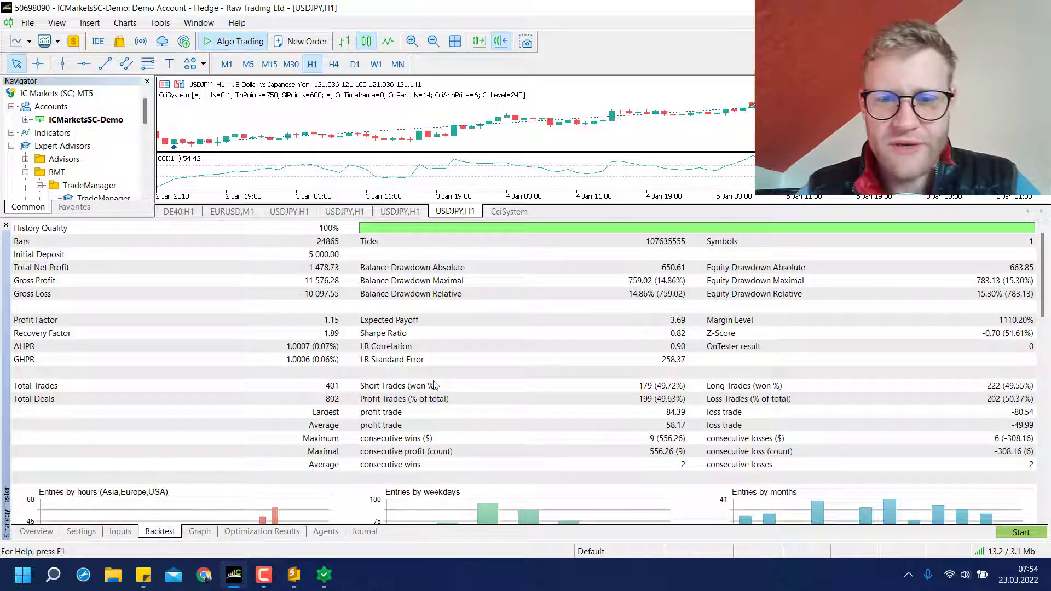
scroll(433, 385, down, 4)
scroll(434, 385, up, 6)
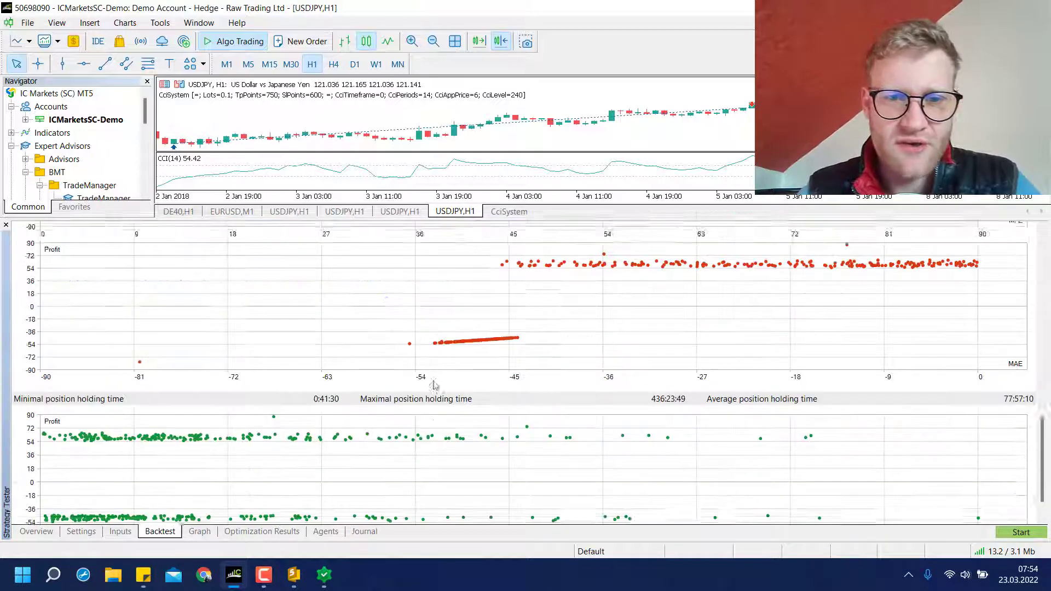
scroll(444, 391, up, 6)
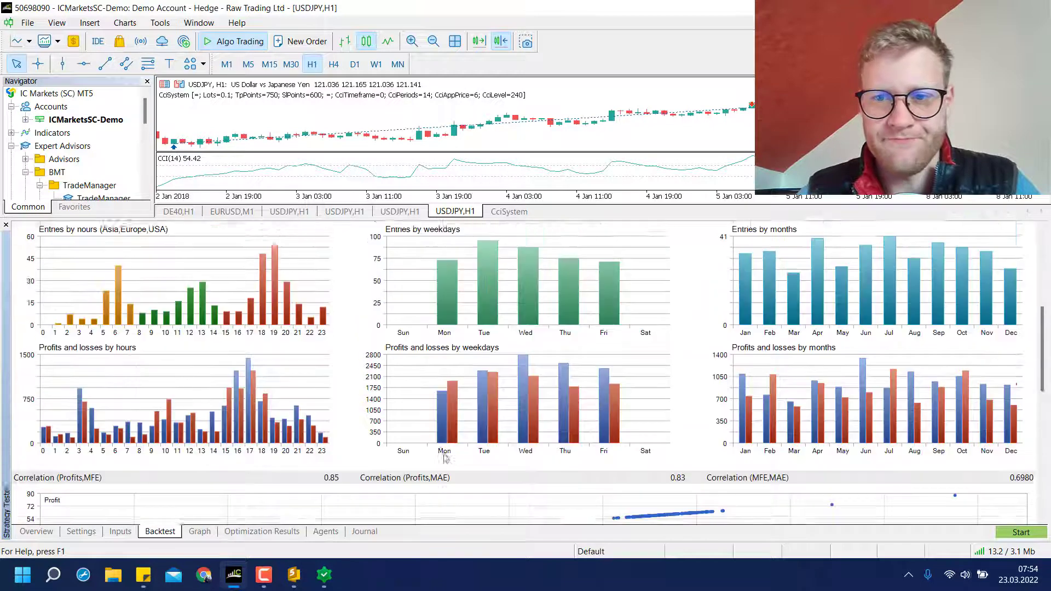
scroll(394, 361, up, 3)
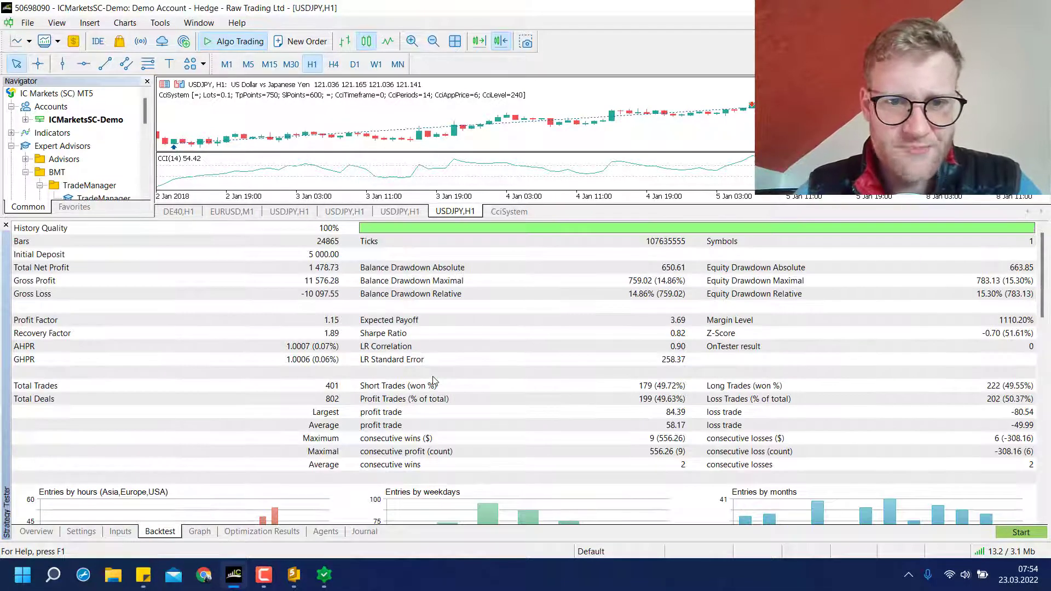
click(199, 533)
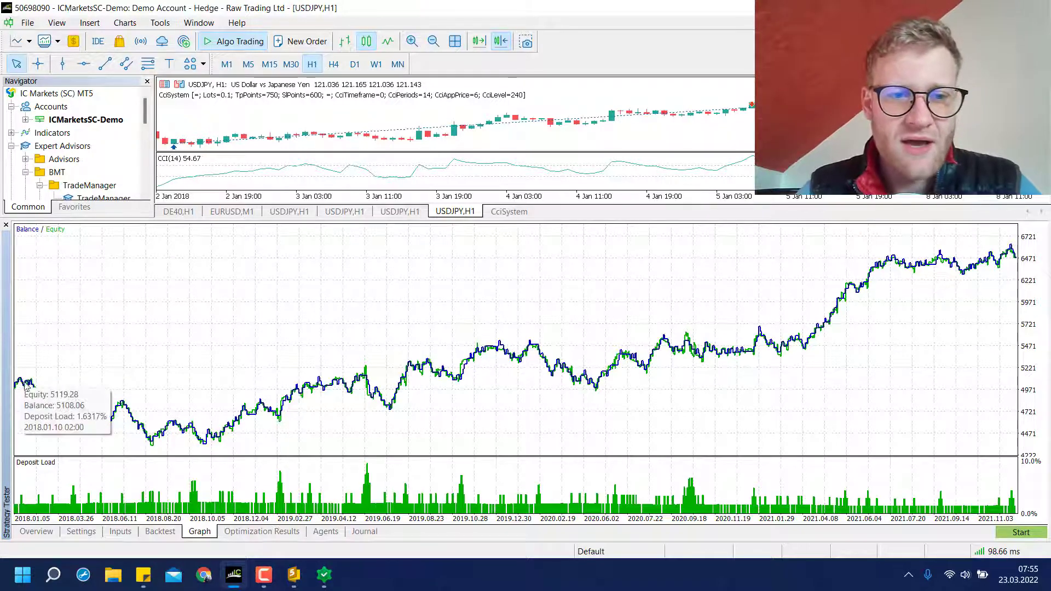
Show the backtest report again (1478.73 net profit, 401 trades) and shrink the tester panel
mouse_move(208, 445)
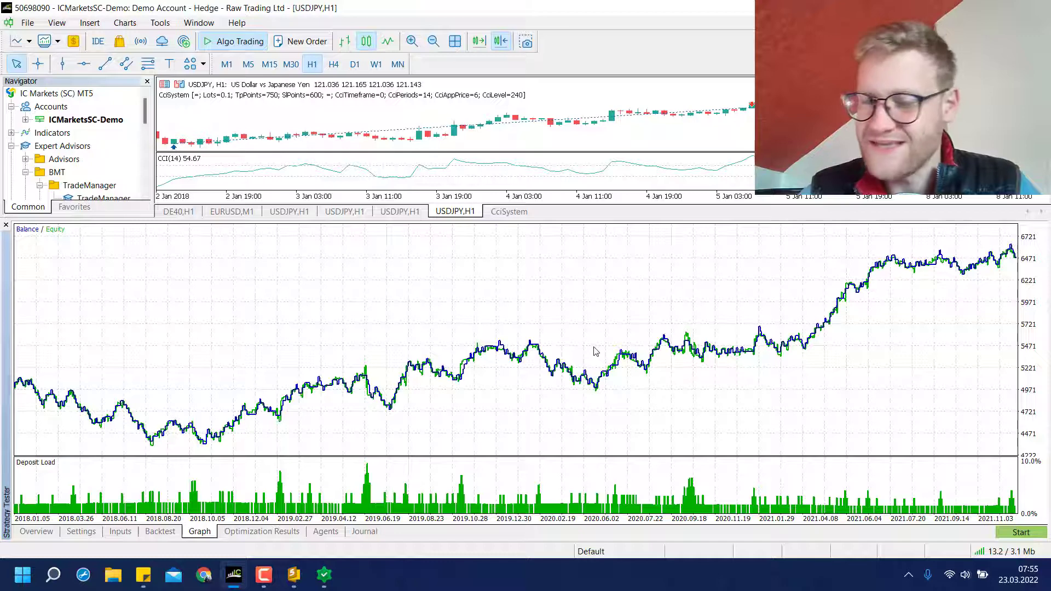
click(160, 530)
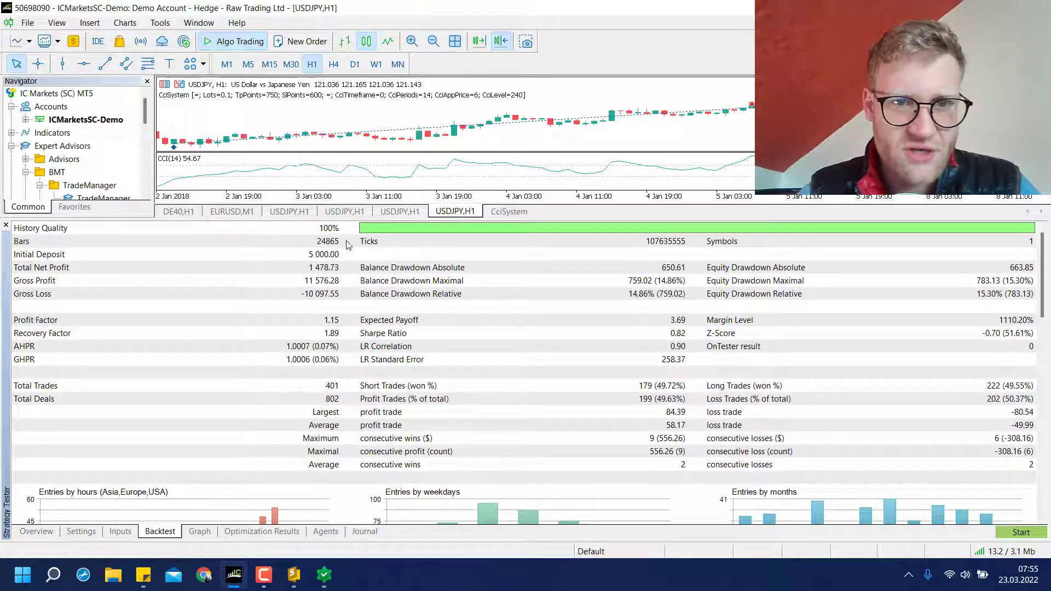
drag(366, 218, 366, 269)
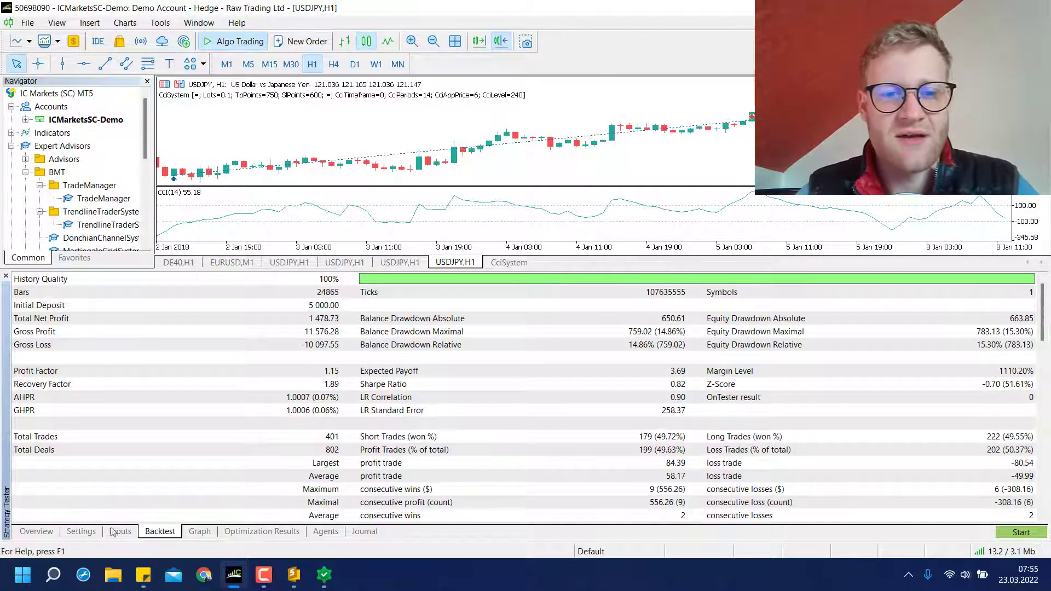
Review the optimized inputs, optimization passes and CciSystem.ex5 USDJPY H1 2018–2021 test settings
click(118, 535)
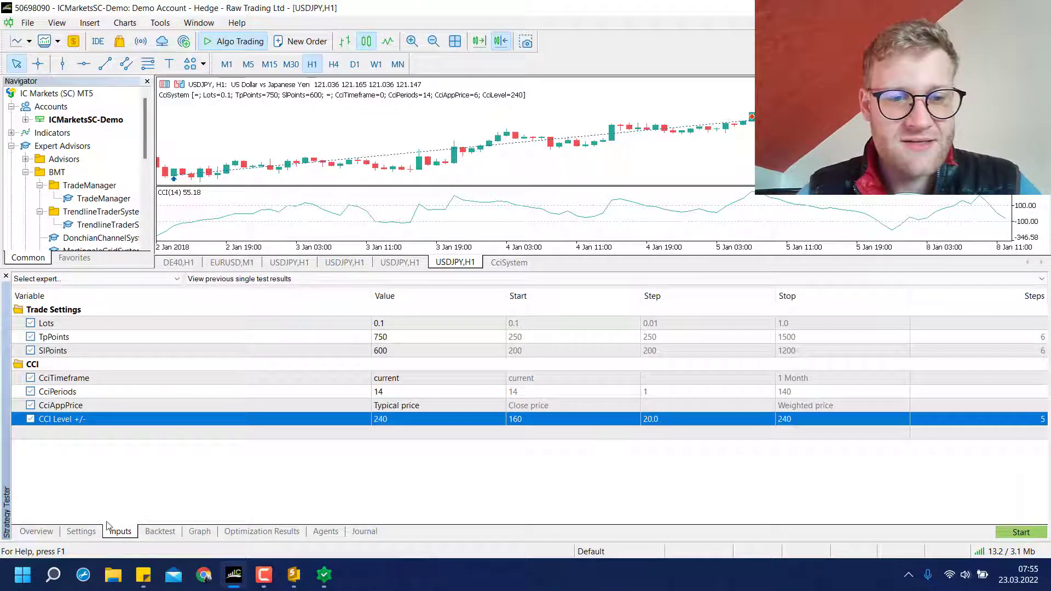
click(88, 531)
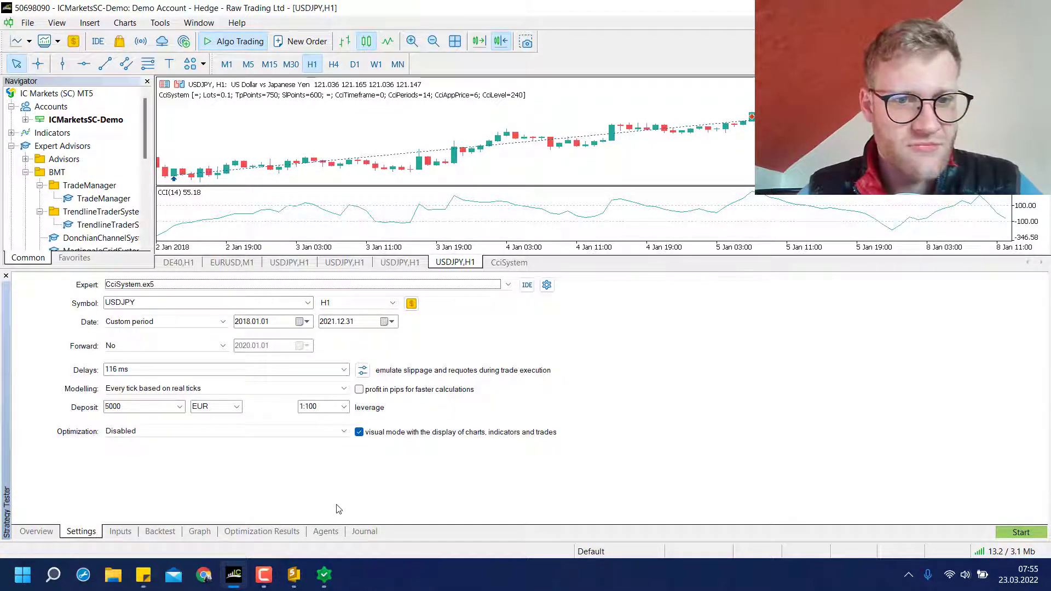
click(276, 531)
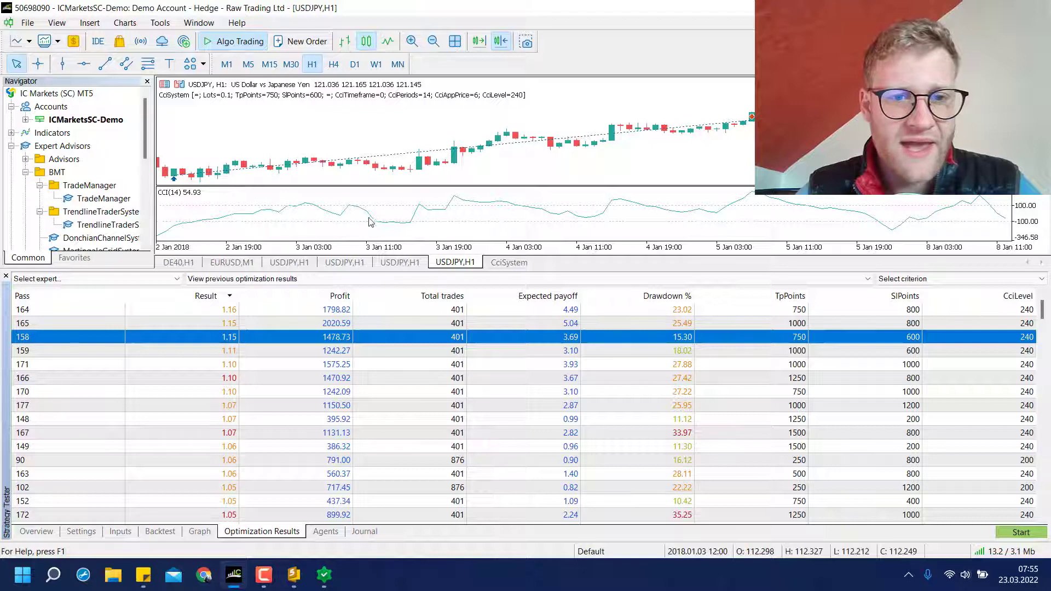
click(82, 531)
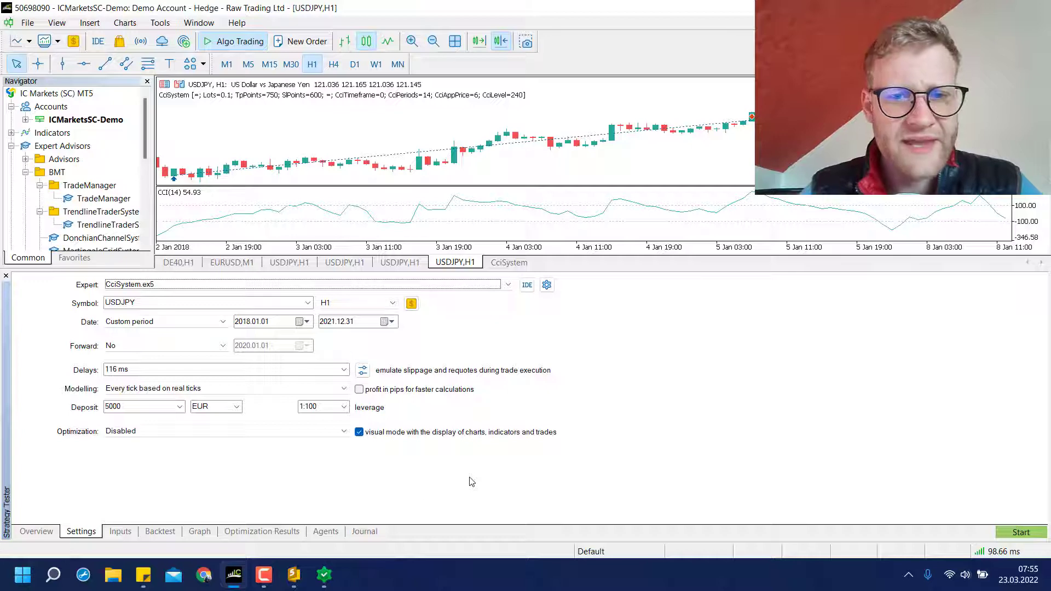
Bring CciSystem.mq5 forward, hide the Toolbox with Ctrl+T, and point out the CCI timeframe input and handle
click(294, 574)
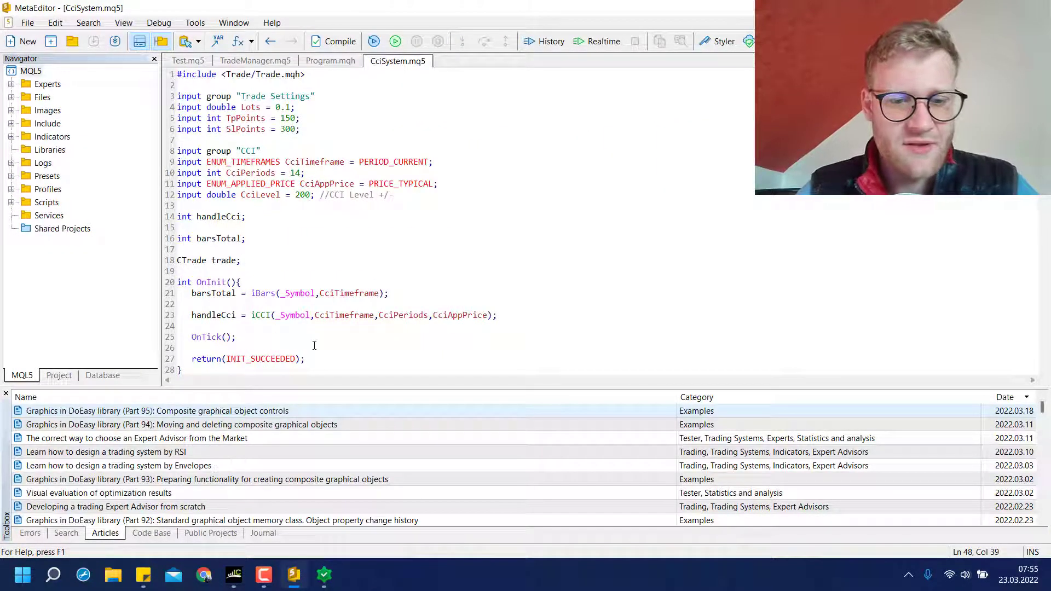
key(ctrl+t)
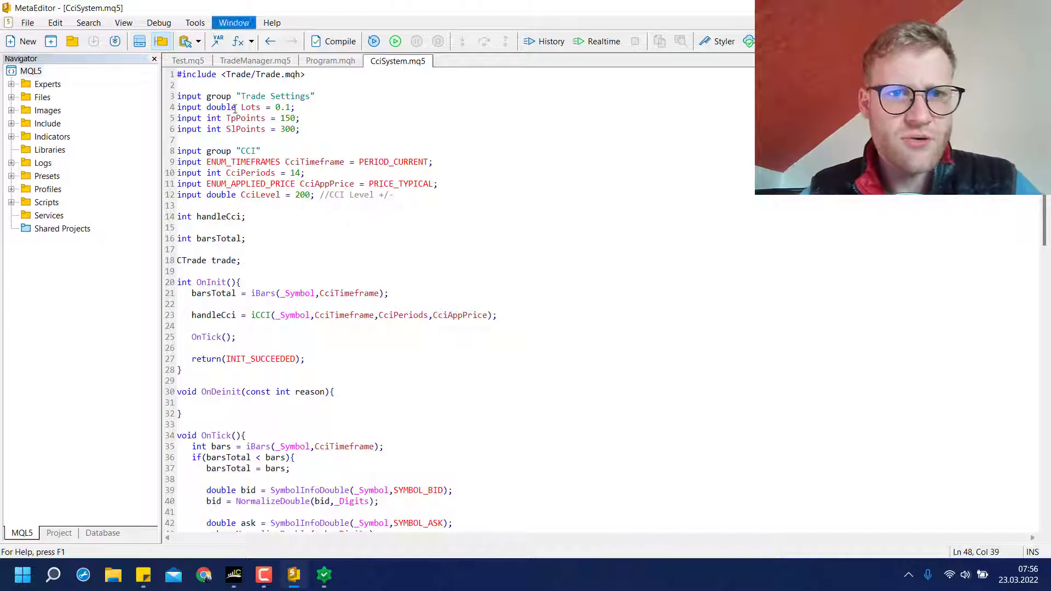
click(256, 161)
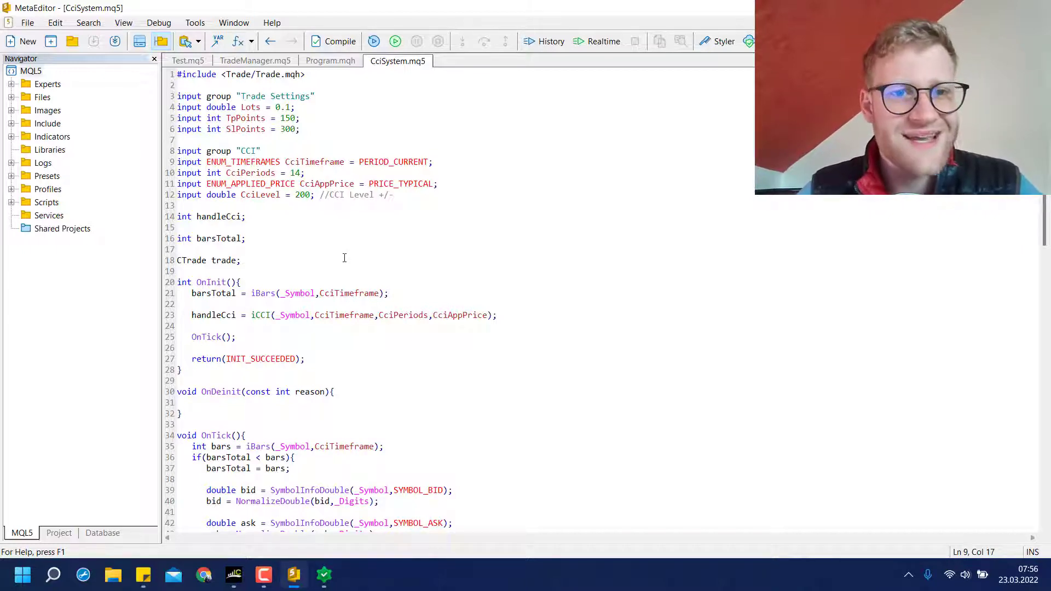
click(361, 213)
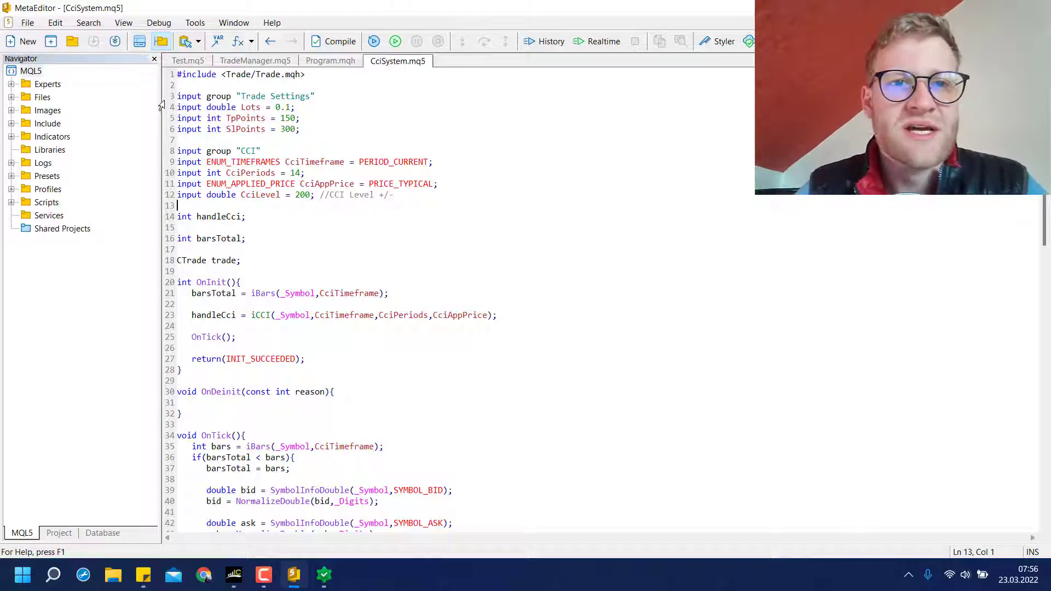
Highlight the CCI input group, then the barsTotal declaration line
drag(163, 98, 177, 194)
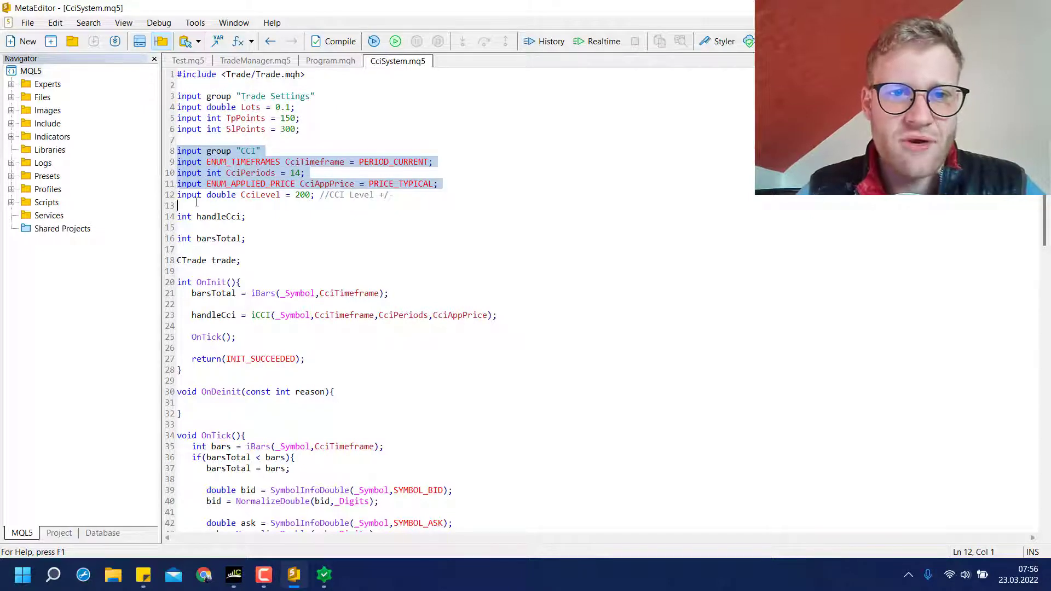
click(178, 205)
drag(164, 239, 255, 252)
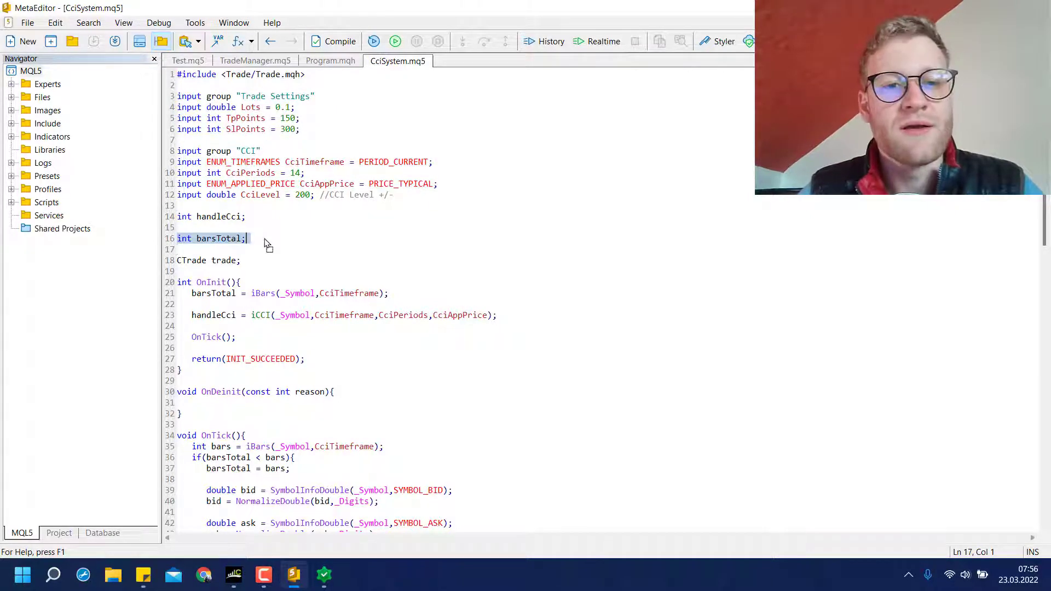
click(264, 241)
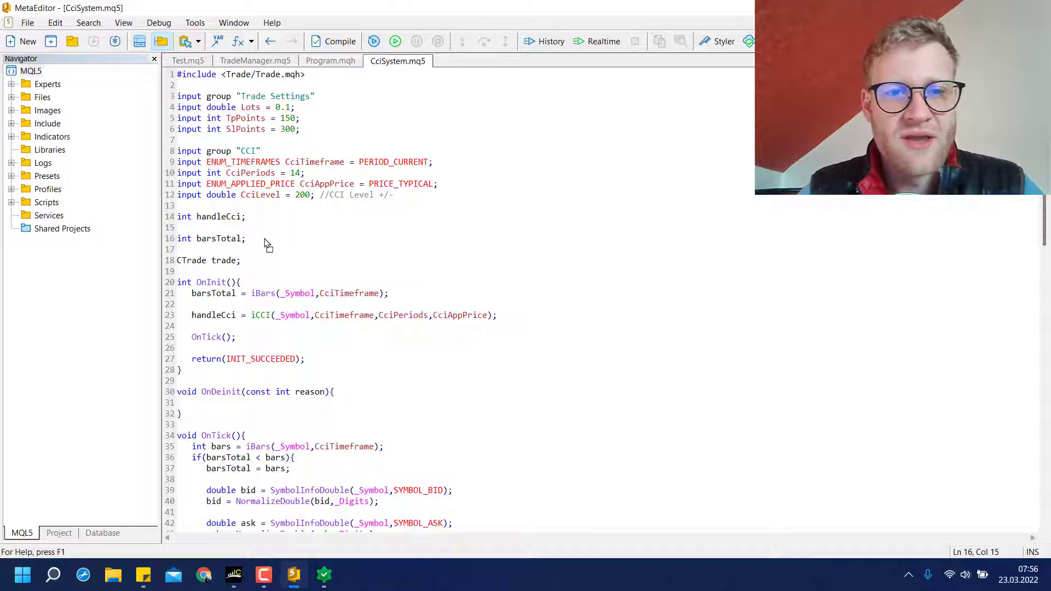
Add and remove a blank line after void OnTick(), then compile CciSystem.mq5
scroll(260, 219, down, 10)
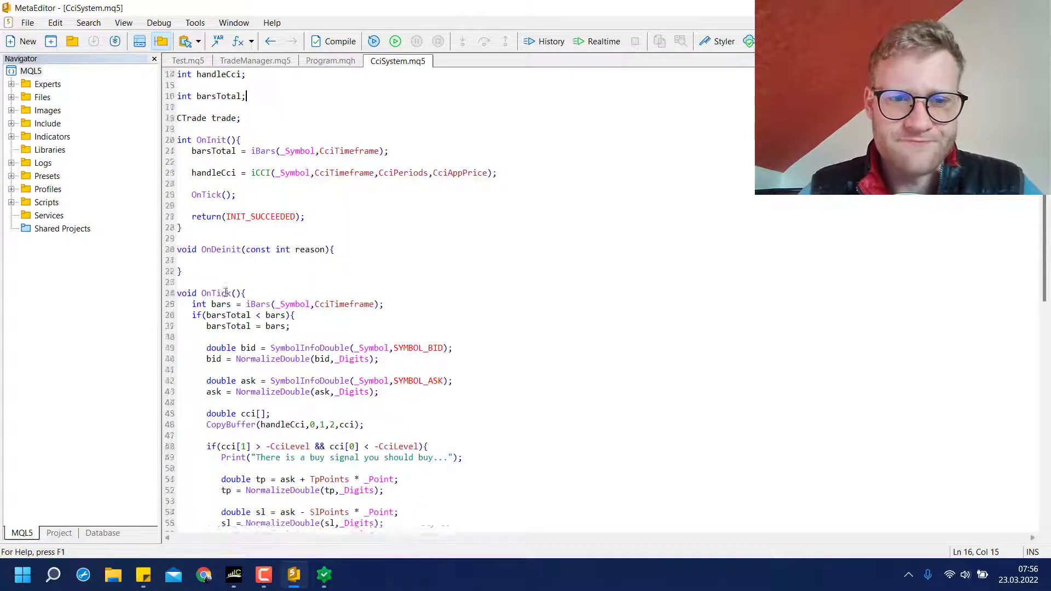
scroll(254, 180, up, 2)
scroll(260, 181, up, 1)
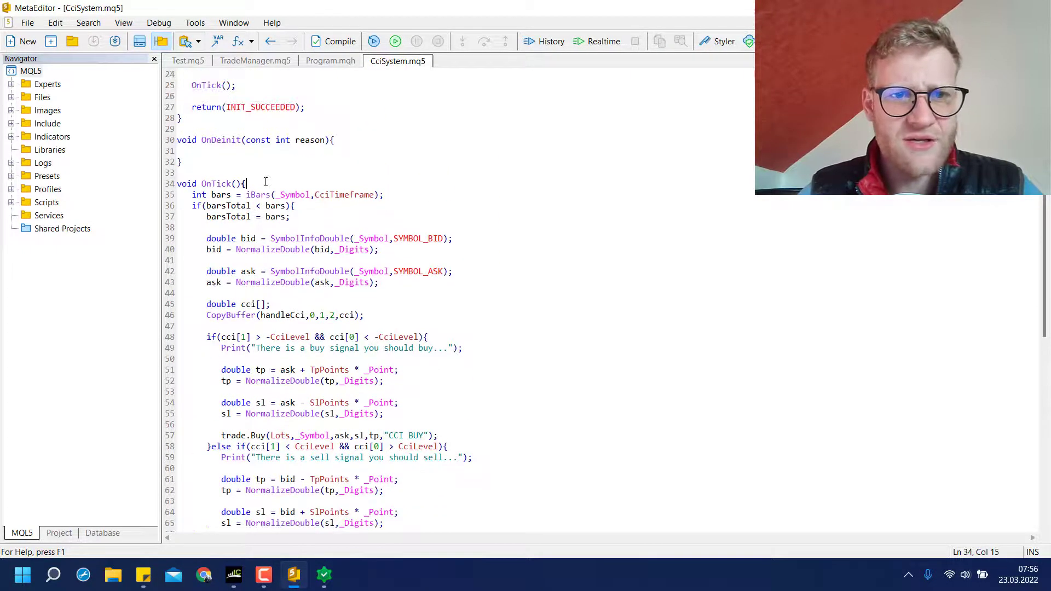
key(Return)
key(Return)
key(Return)
key(Return)
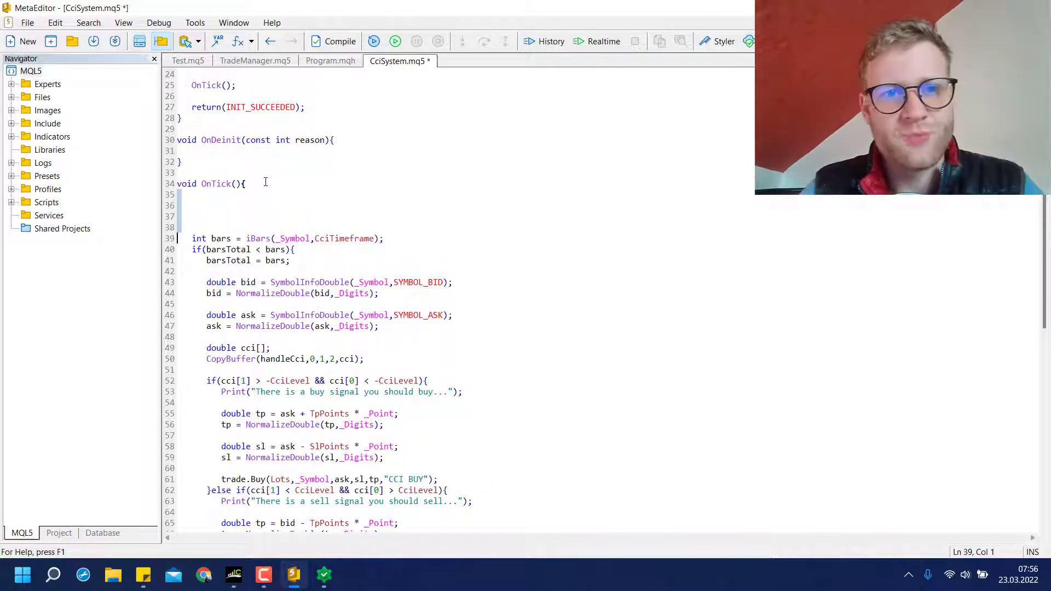
key(BackSpace)
key(BackSpace)
key(BackSpace)
key(BackSpace)
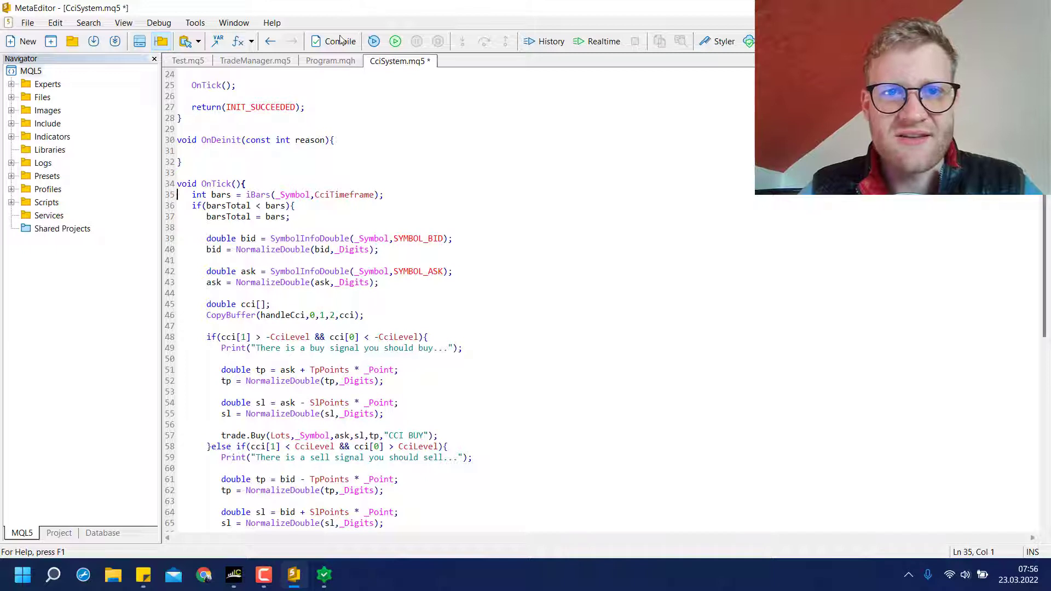
click(337, 39)
Repeat the blank-line edit at line 34, then select and scroll through the OnTick trading code
click(266, 184)
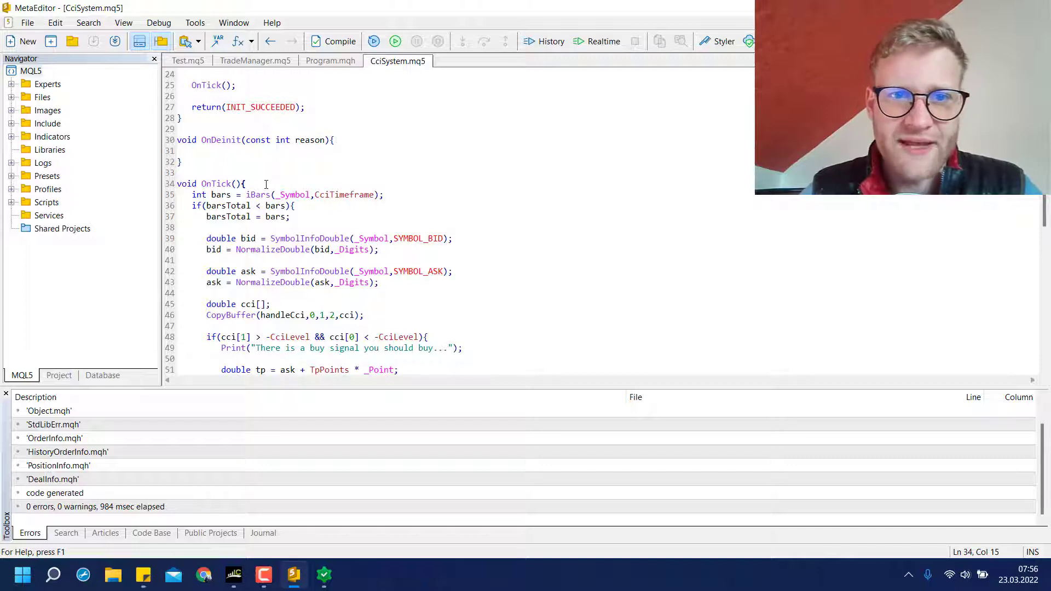
key(Return)
key(Return)
key(Return)
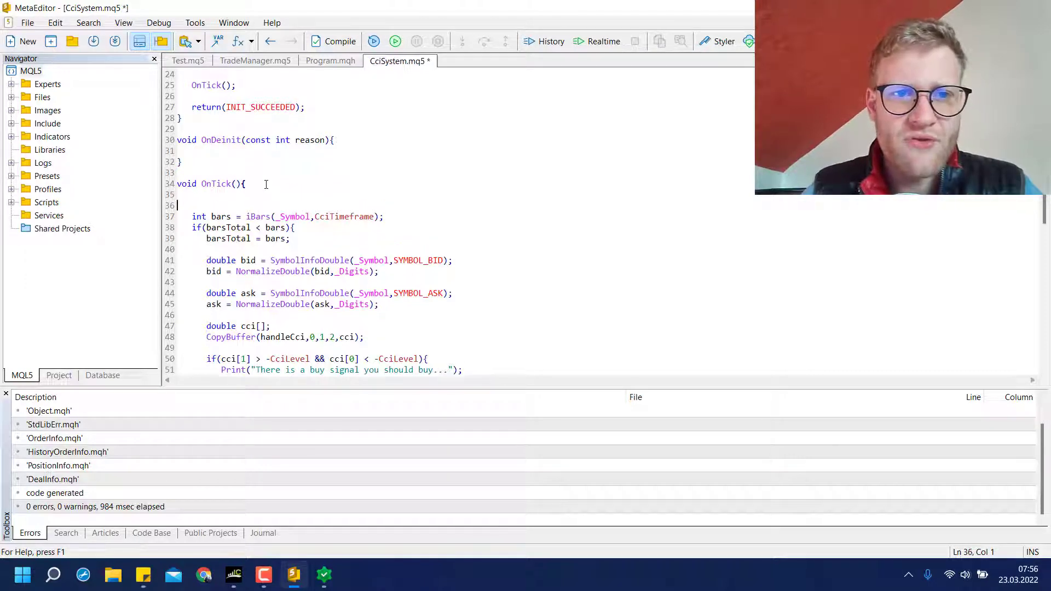
key(BackSpace)
key(BackSpace)
key(BackSpace)
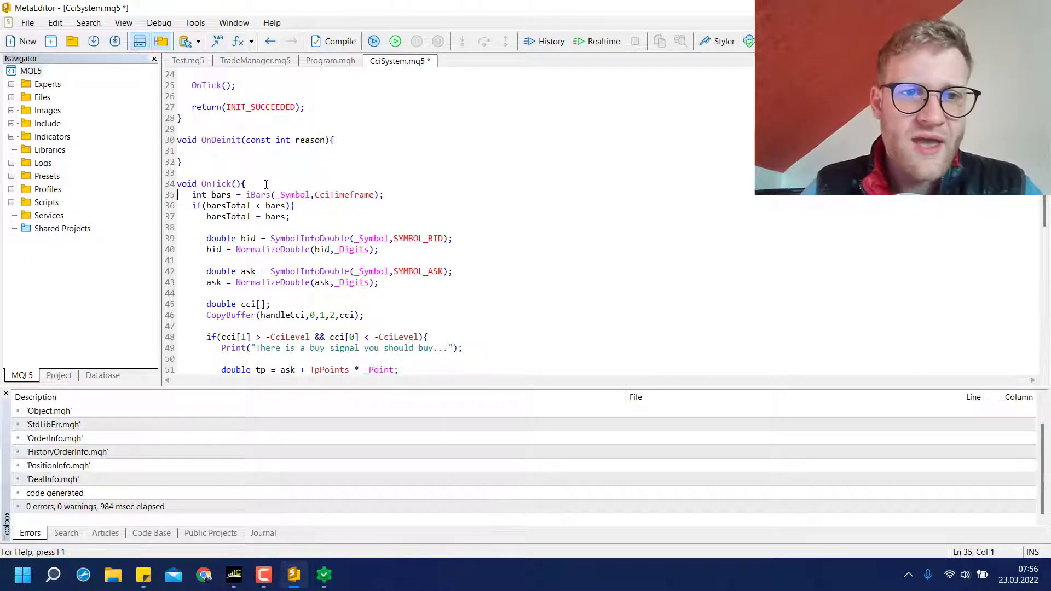
scroll(183, 195, down, 1)
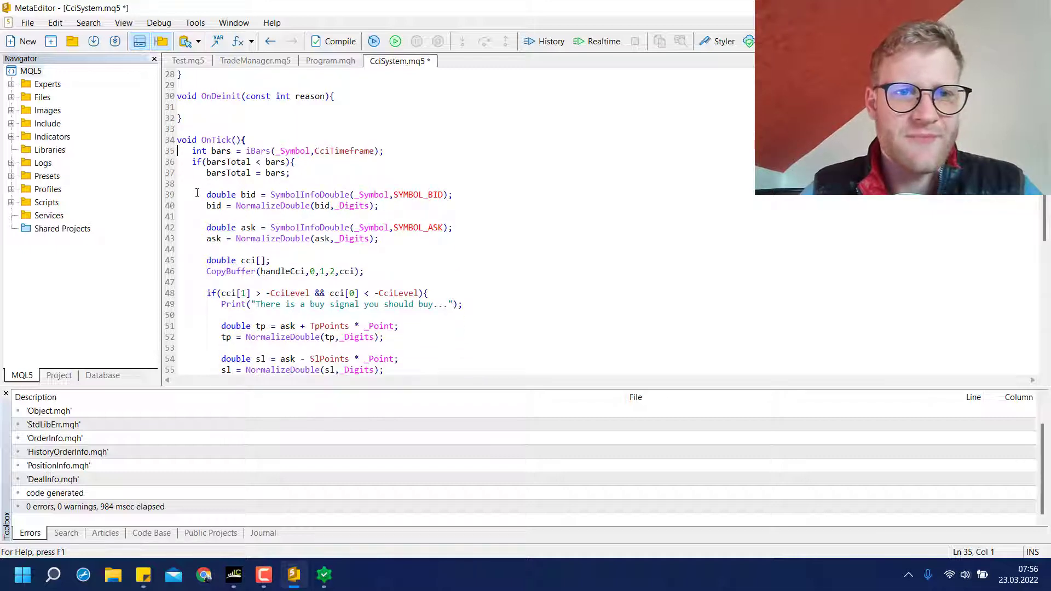
scroll(197, 193, down, 2)
drag(179, 74, 181, 372)
scroll(242, 238, up, 4)
click(241, 239)
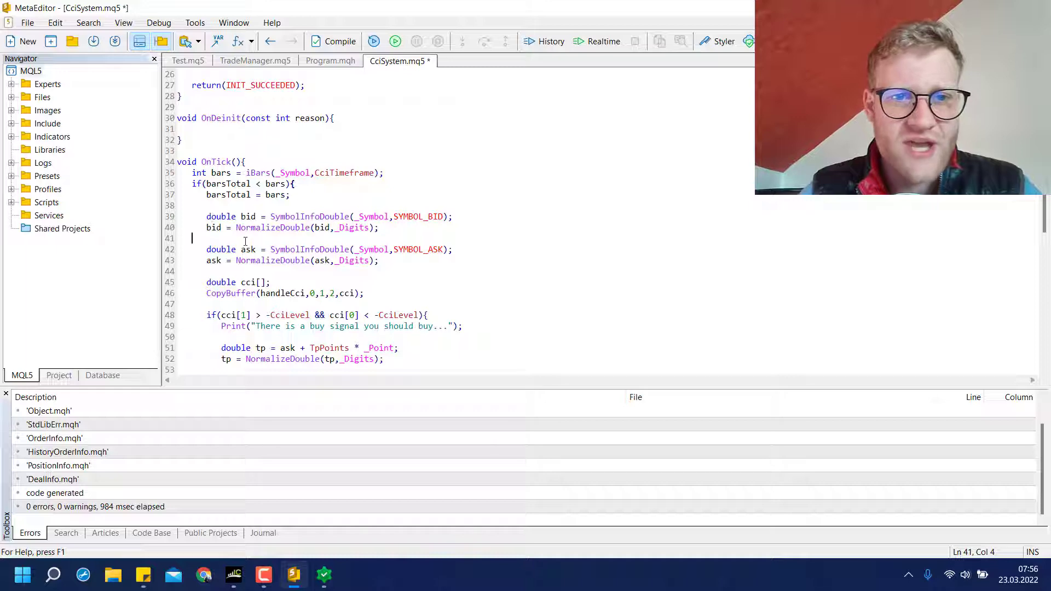
scroll(246, 241, down, 3)
scroll(246, 241, up, 2)
scroll(230, 219, down, 3)
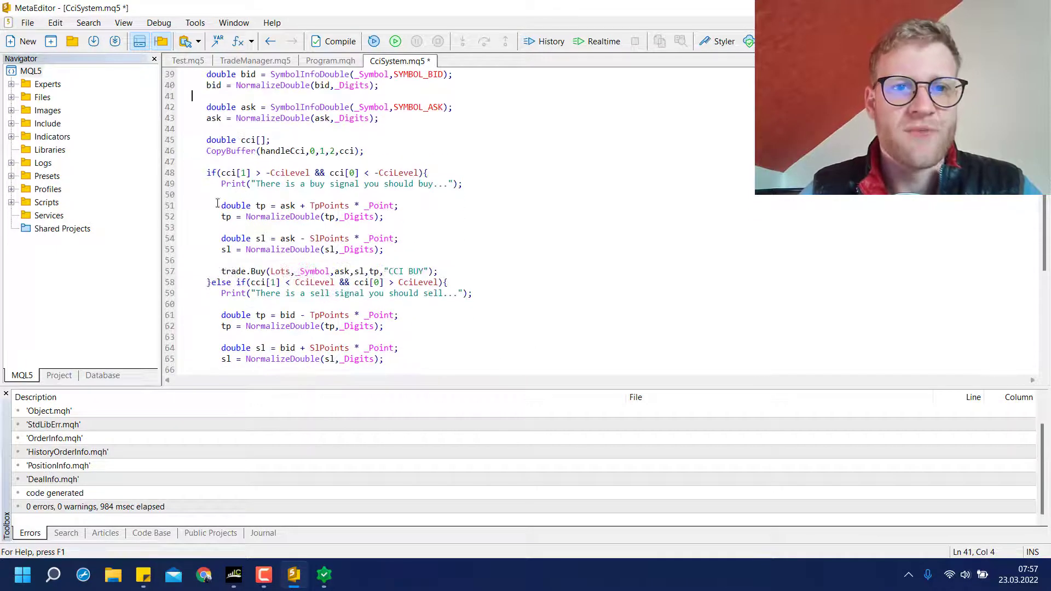
click(164, 174)
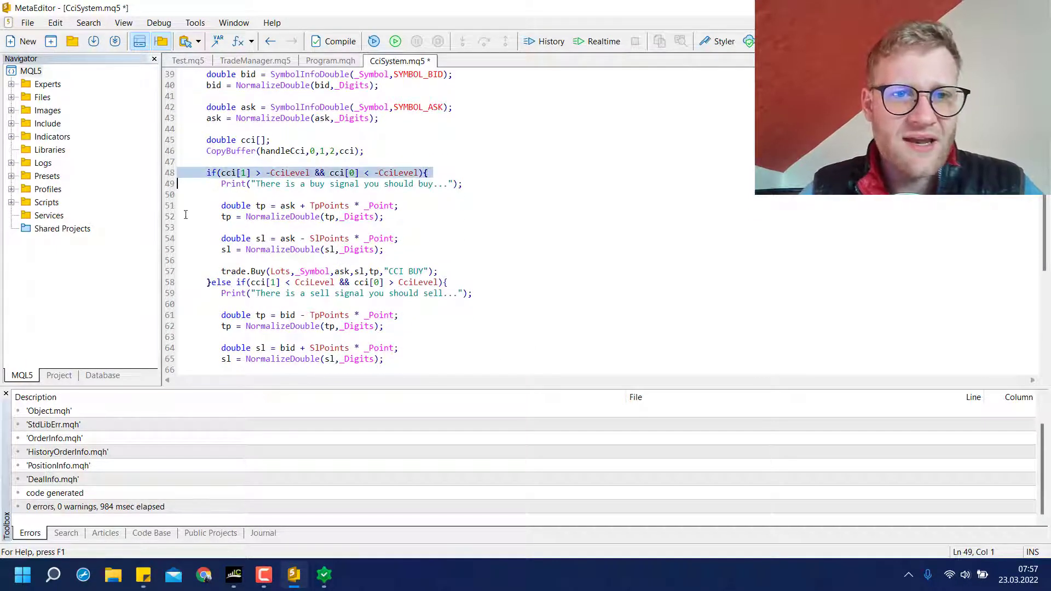
click(167, 282)
click(169, 174)
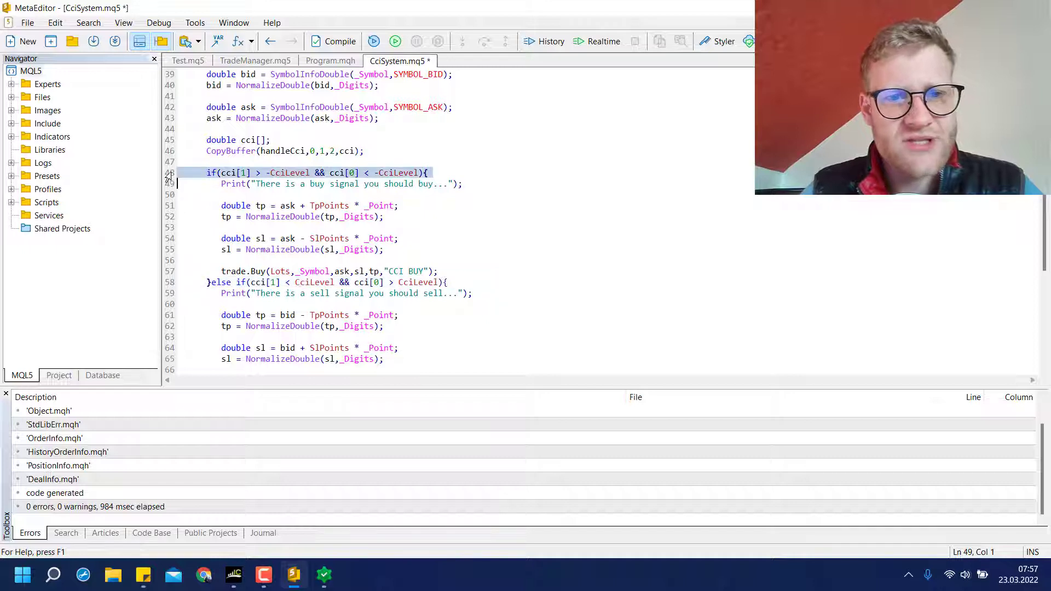
click(269, 177)
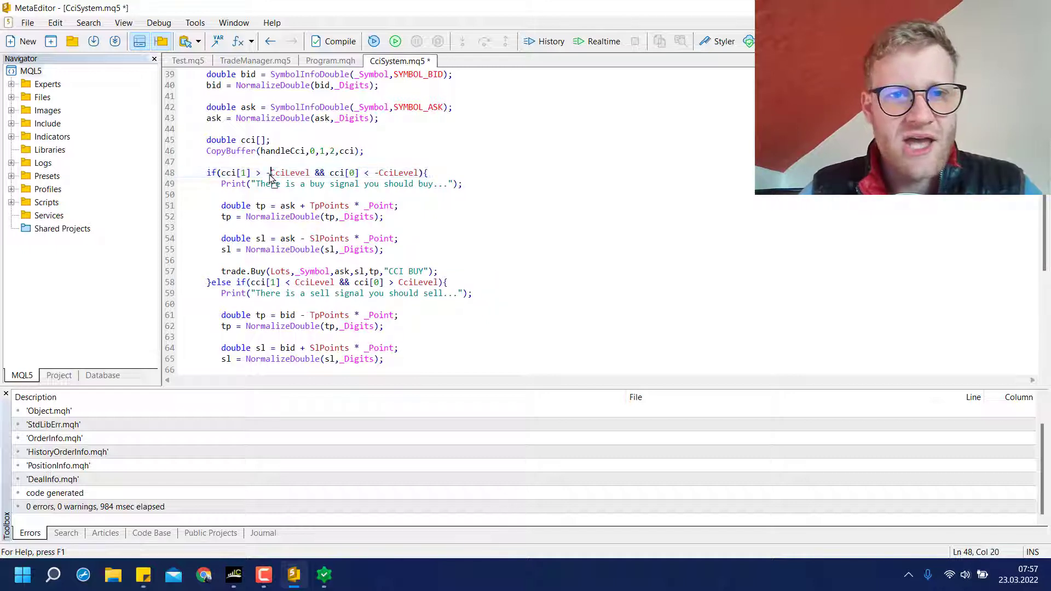
double_click(287, 175)
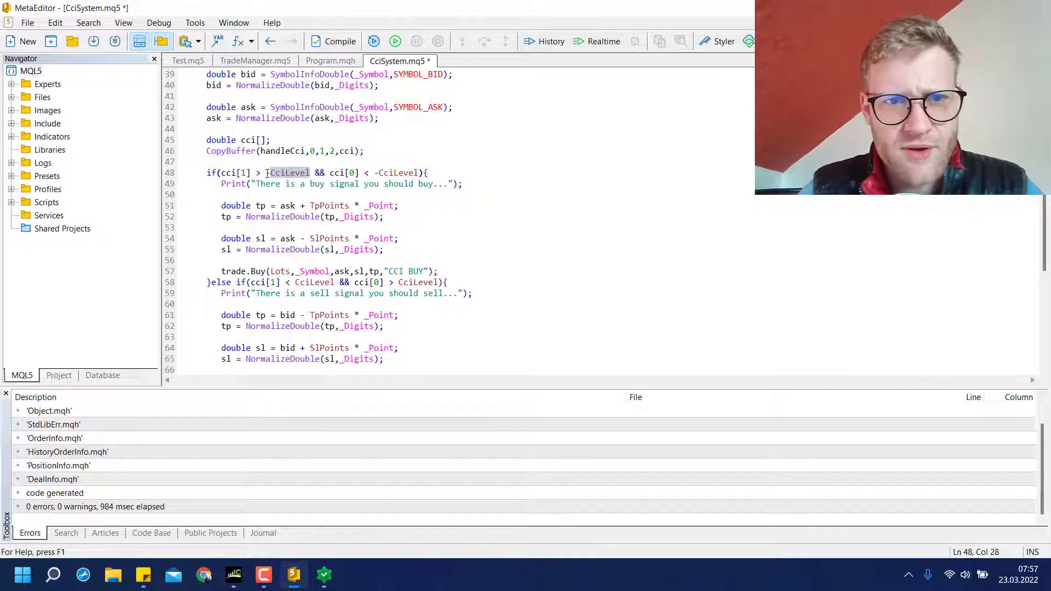
click(271, 174)
text(-)
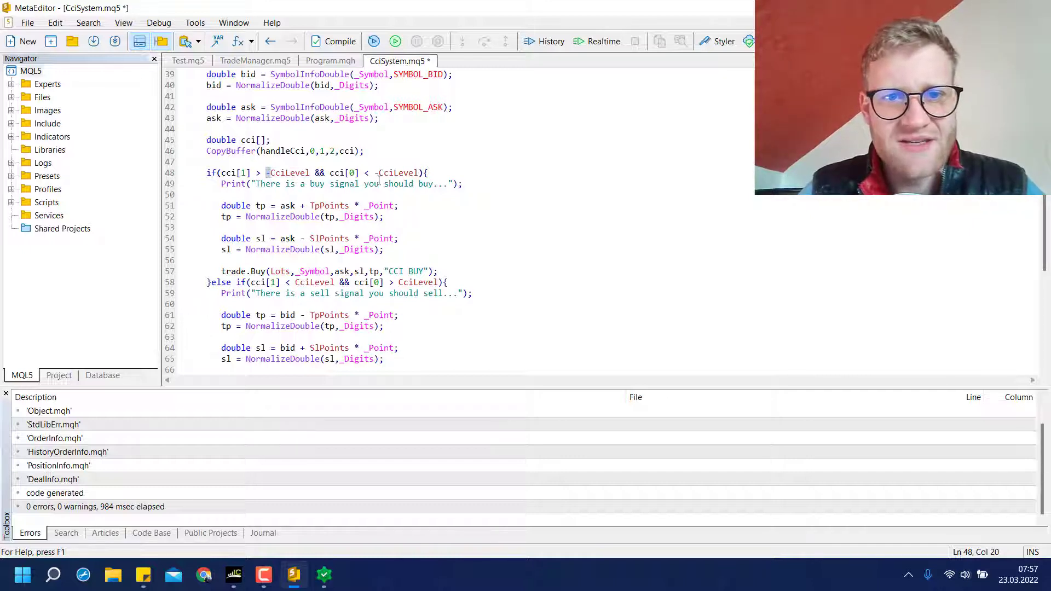
click(375, 174)
key(Delete)
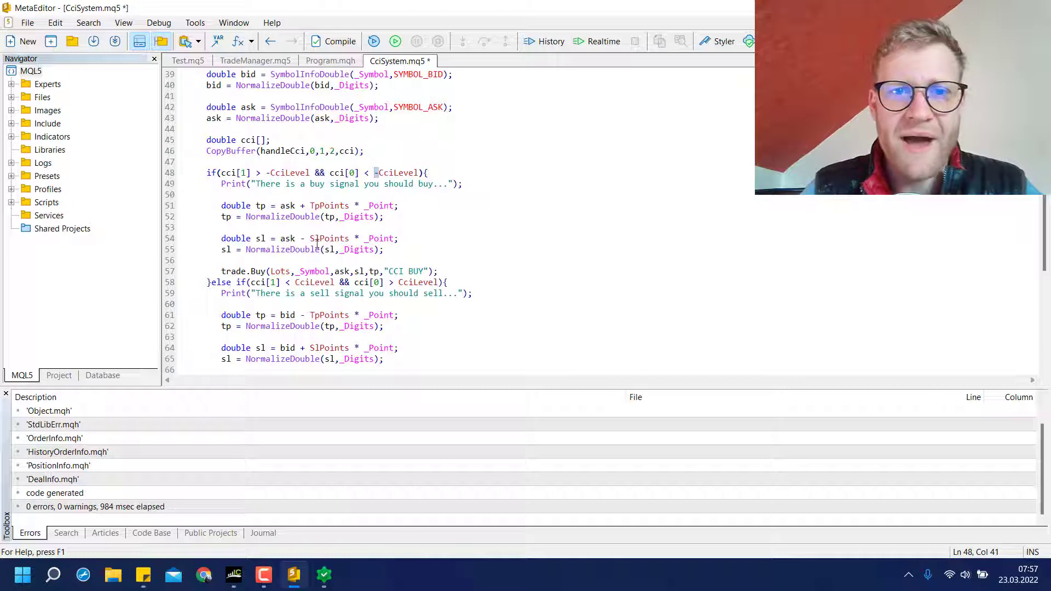
click(296, 282)
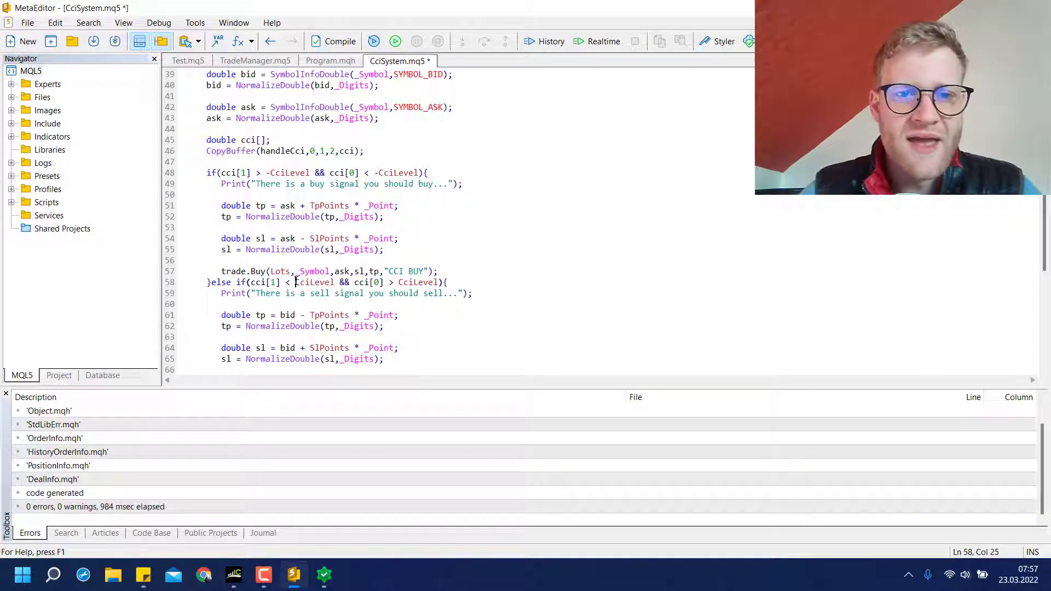
double_click(296, 282)
click(296, 281)
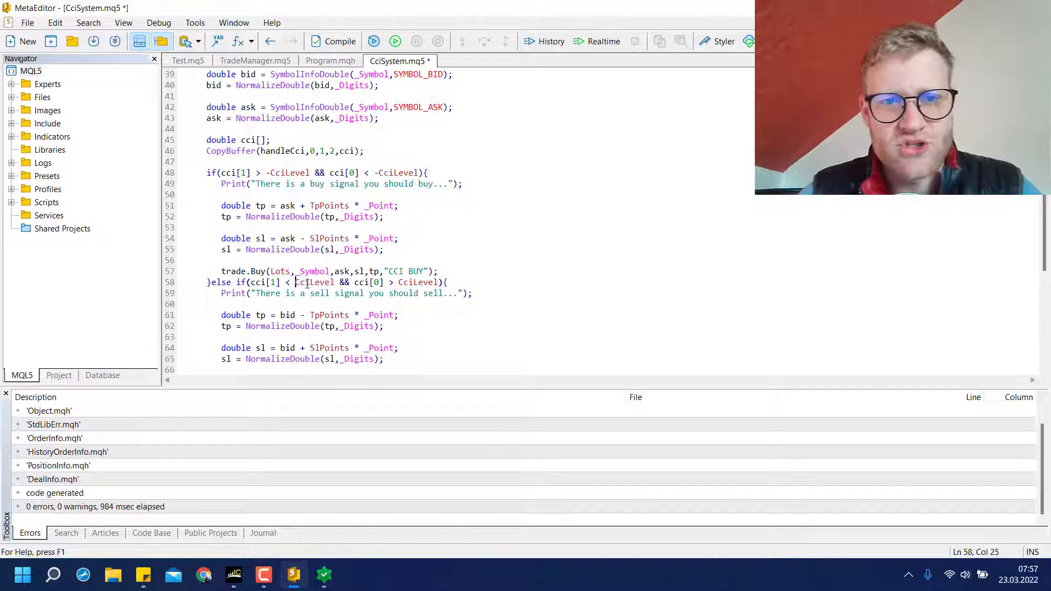
double_click(294, 283)
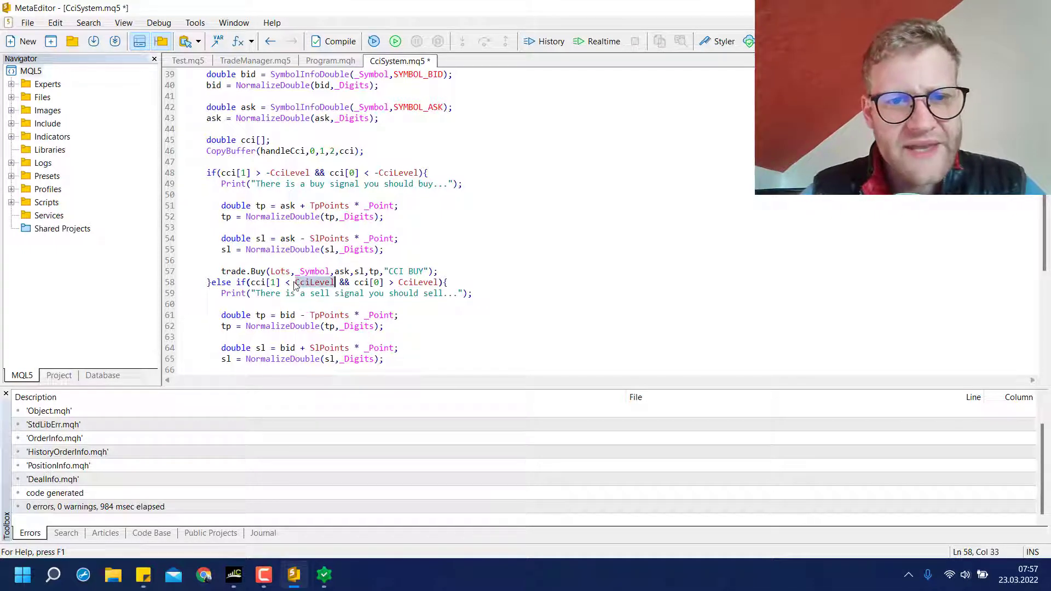
double_click(311, 286)
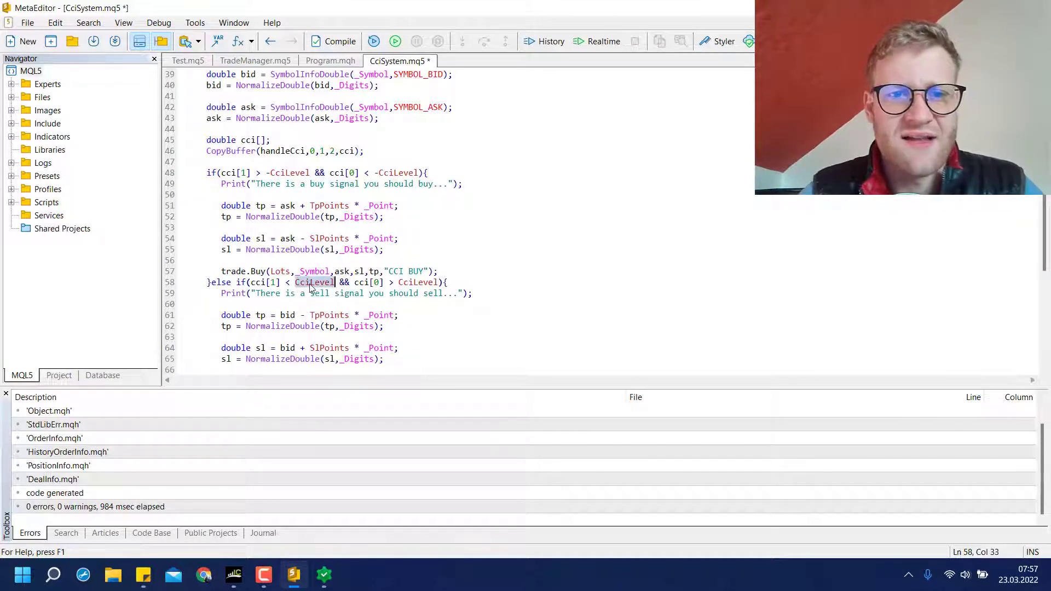
double_click(258, 282)
scroll(307, 279, down, 1)
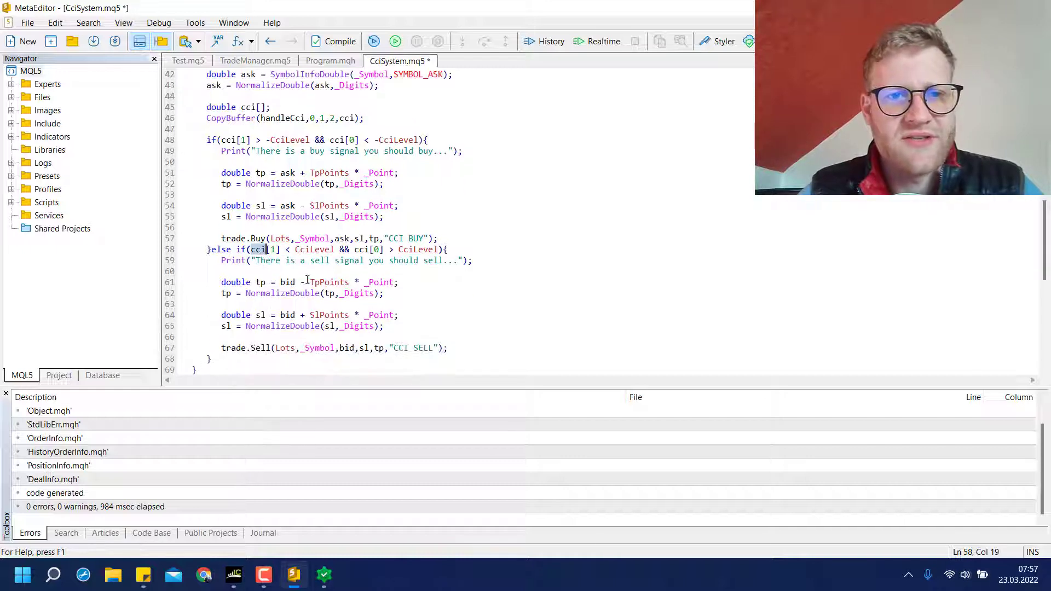
click(330, 272)
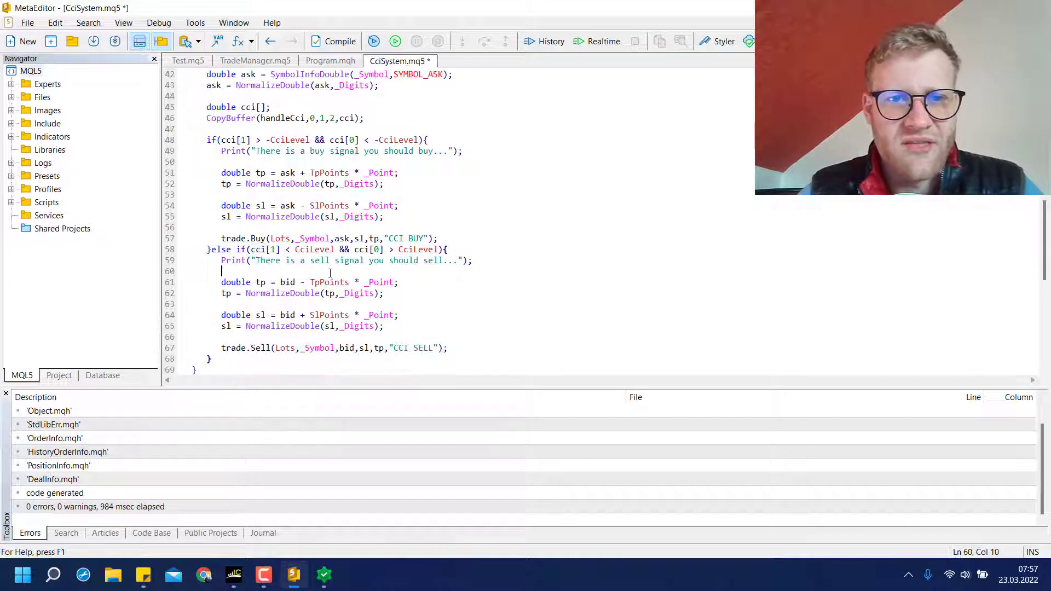
click(257, 141)
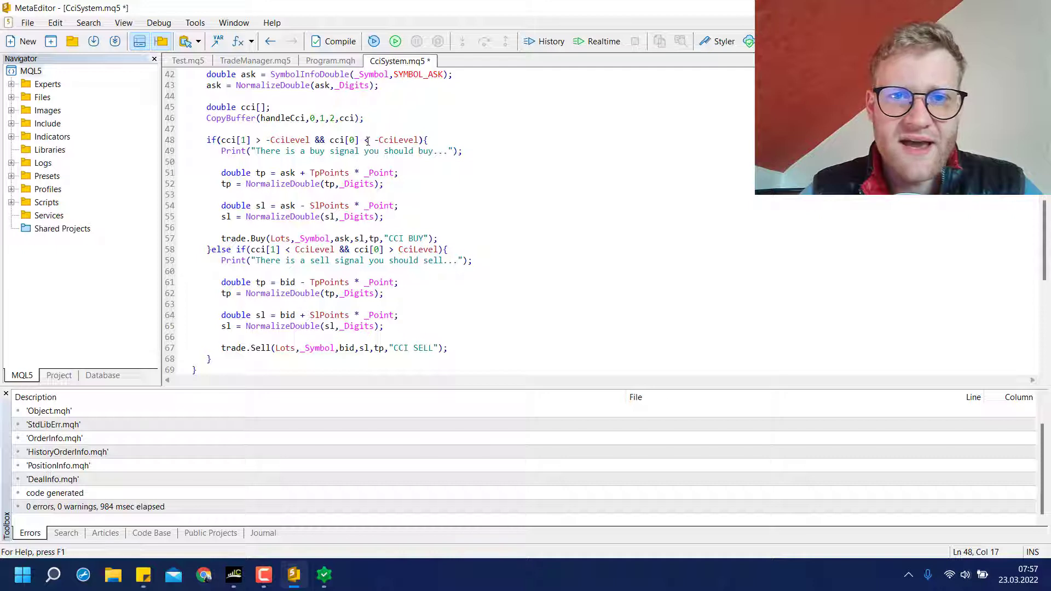
drag(368, 140, 365, 141)
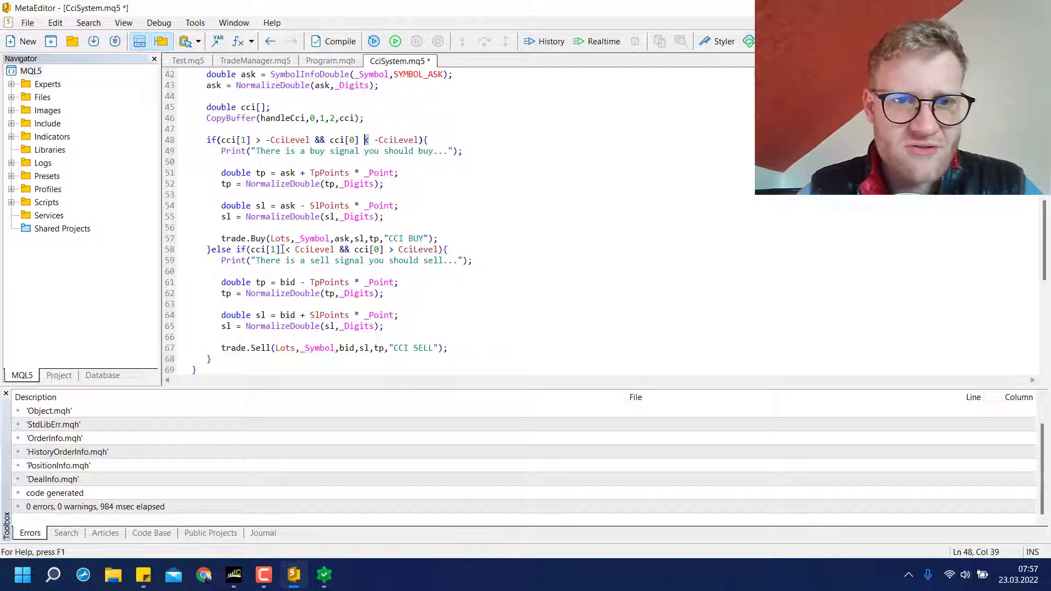
drag(285, 250, 295, 249)
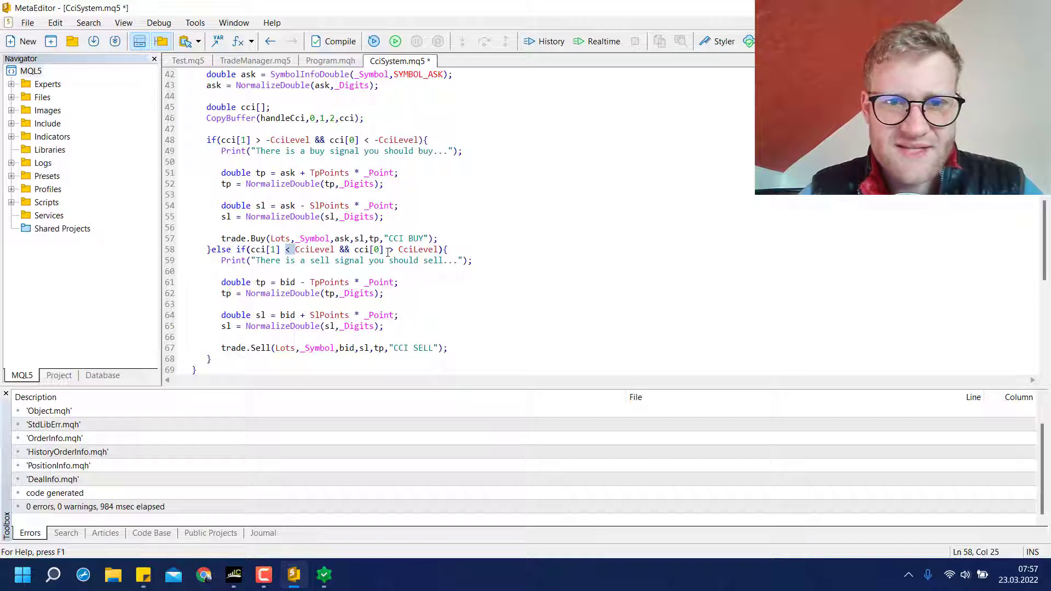
drag(388, 250, 399, 250)
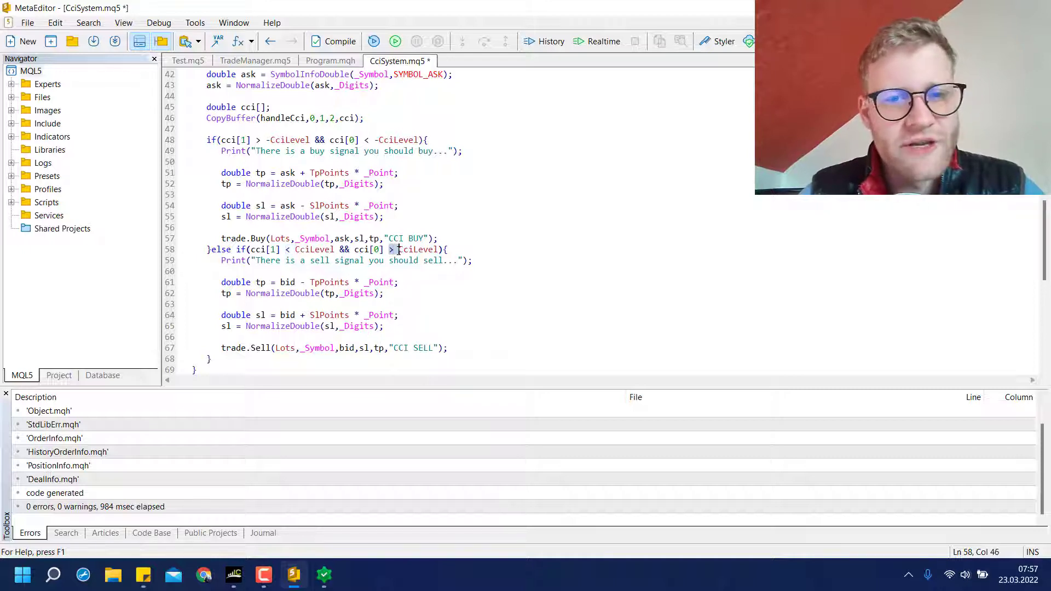
click(407, 217)
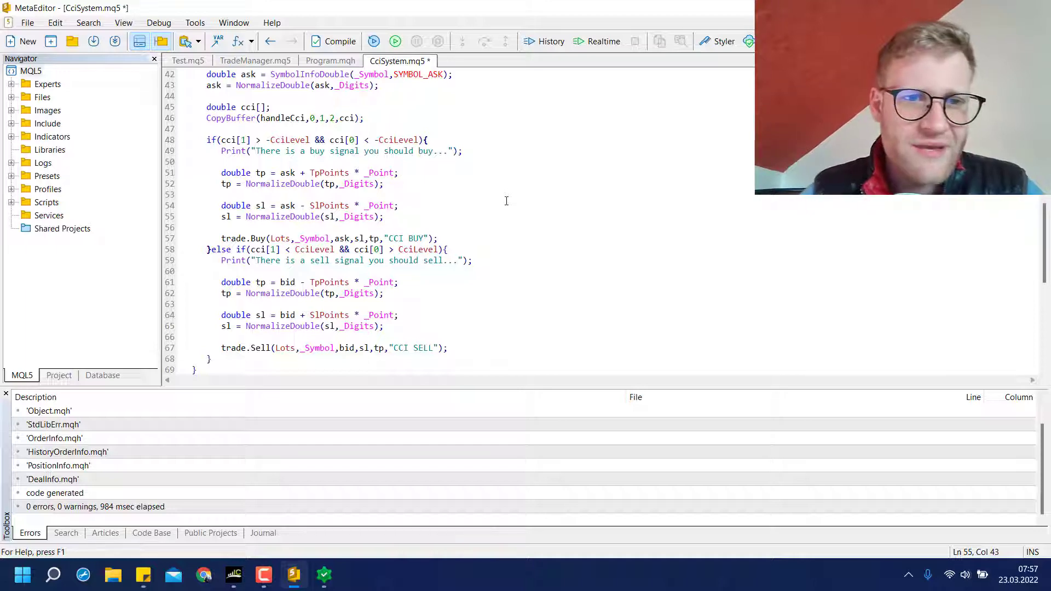
scroll(506, 201, down, 3)
scroll(506, 200, up, 5)
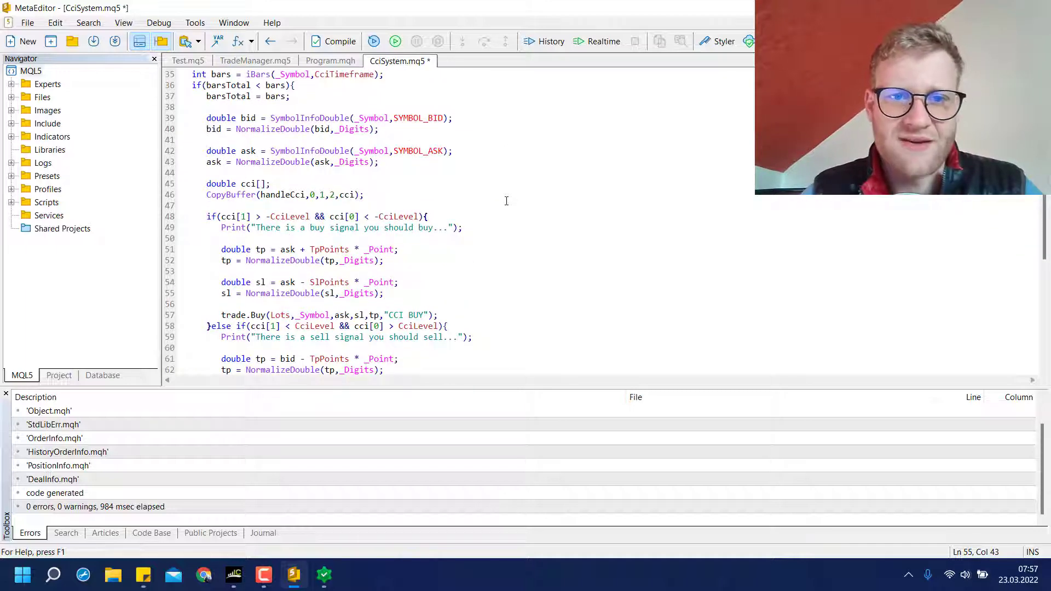
Save and recompile CciSystem.mq5 from the toolbar
scroll(506, 201, up, 10)
click(353, 40)
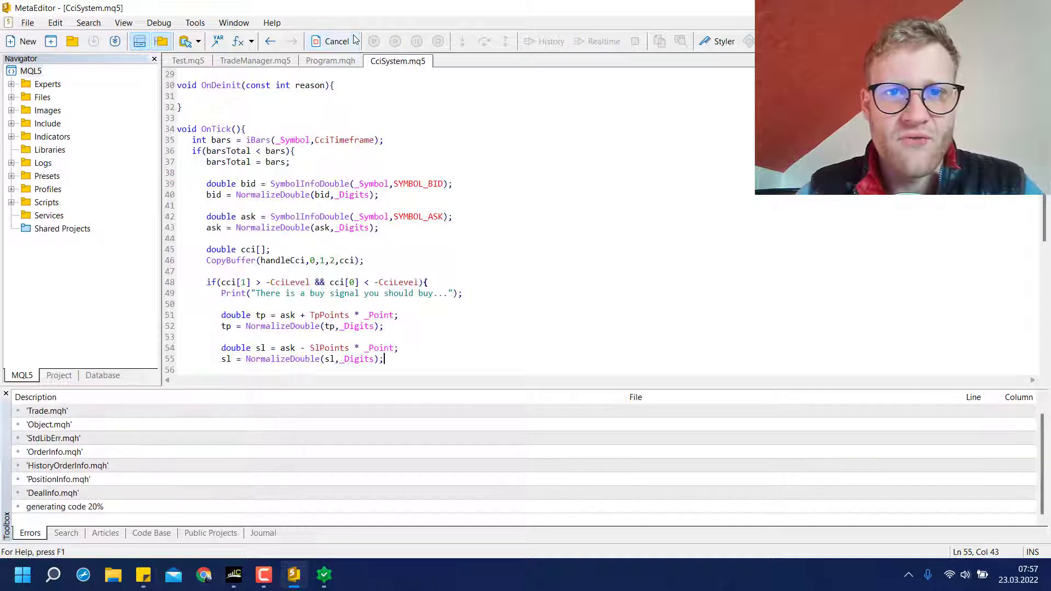